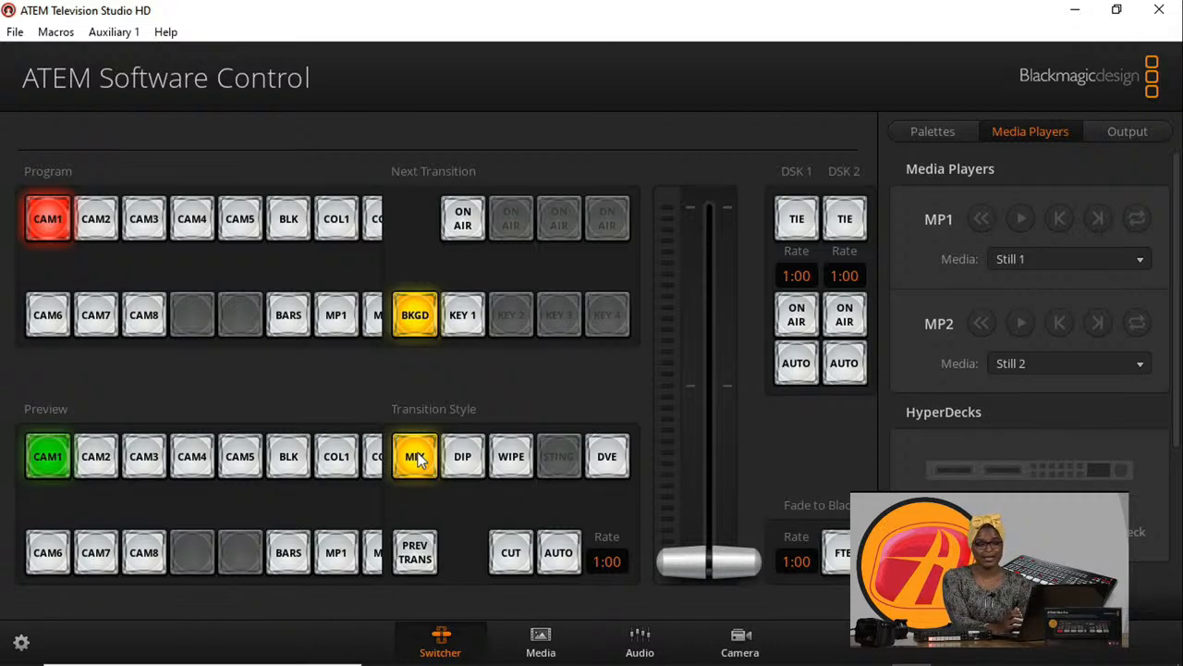
Open the Hedbox Day 1 folder in the media page's local library
click(933, 131)
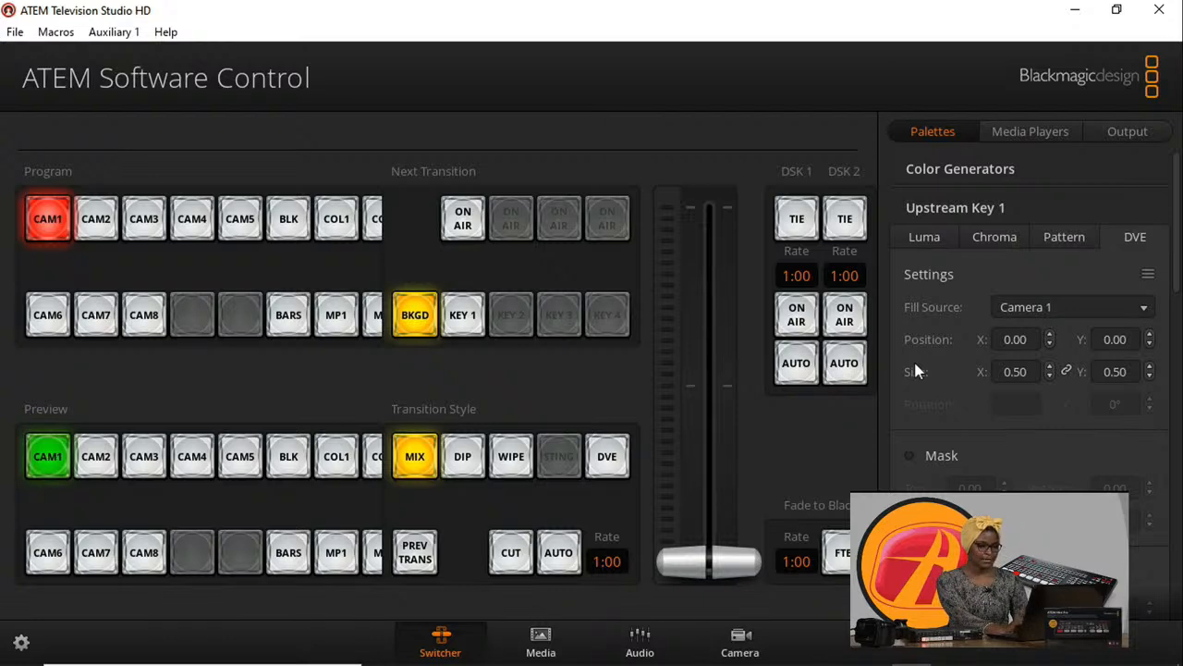
click(541, 641)
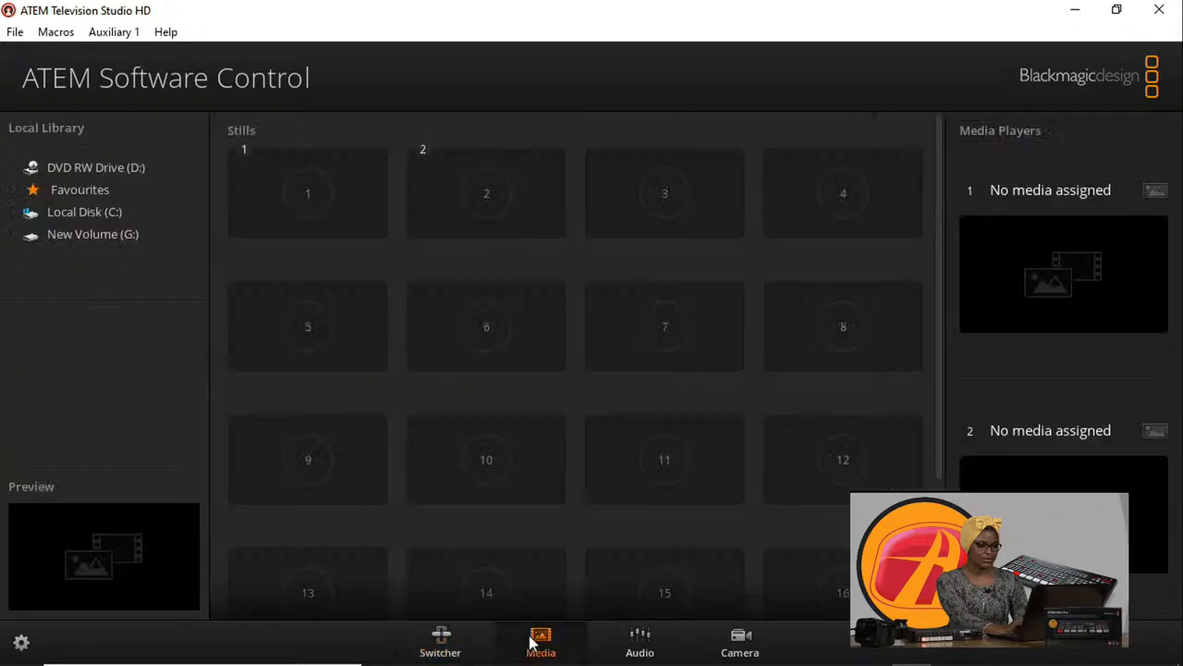
double_click(70, 236)
double_click(86, 190)
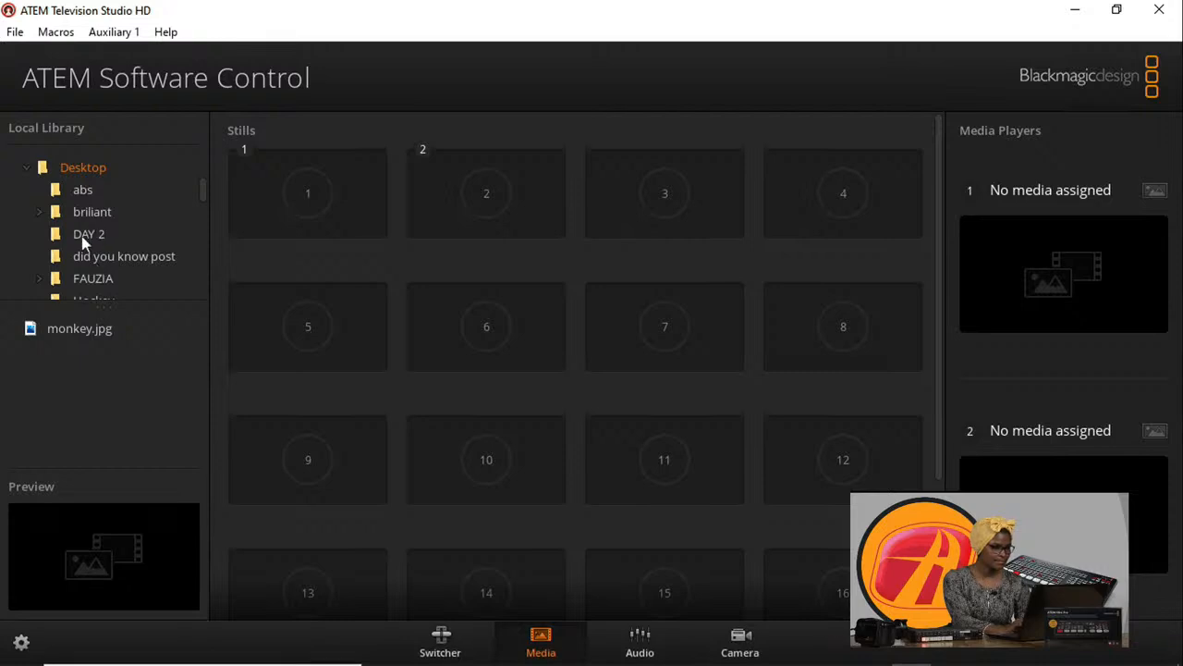
click(32, 168)
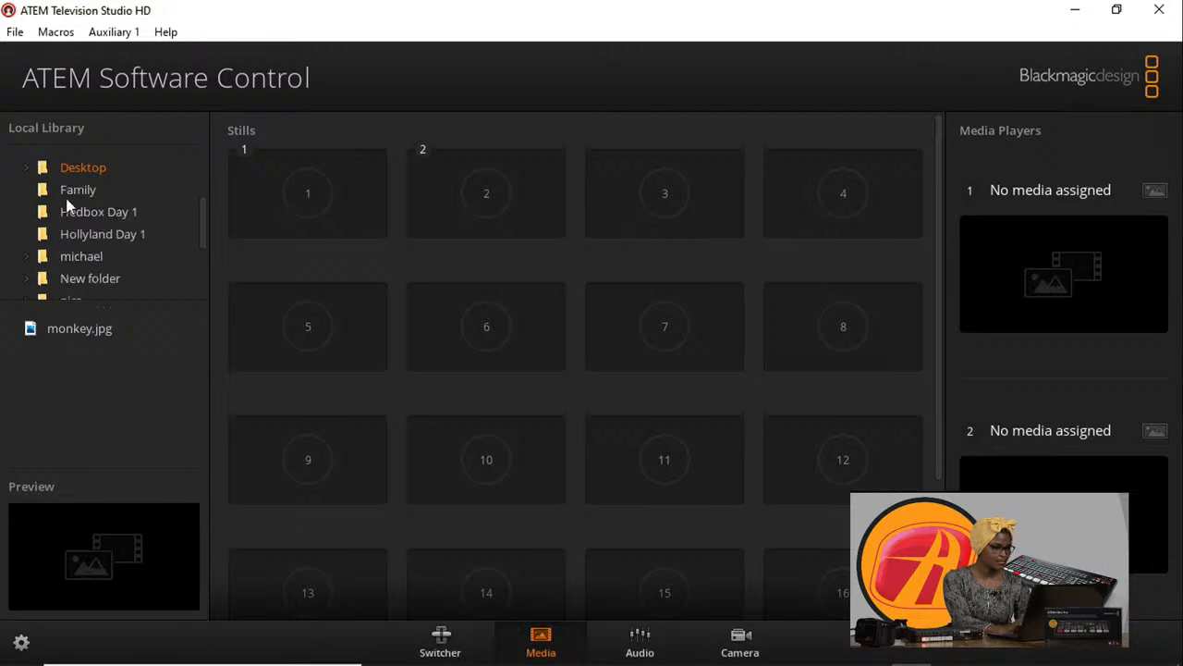
click(93, 213)
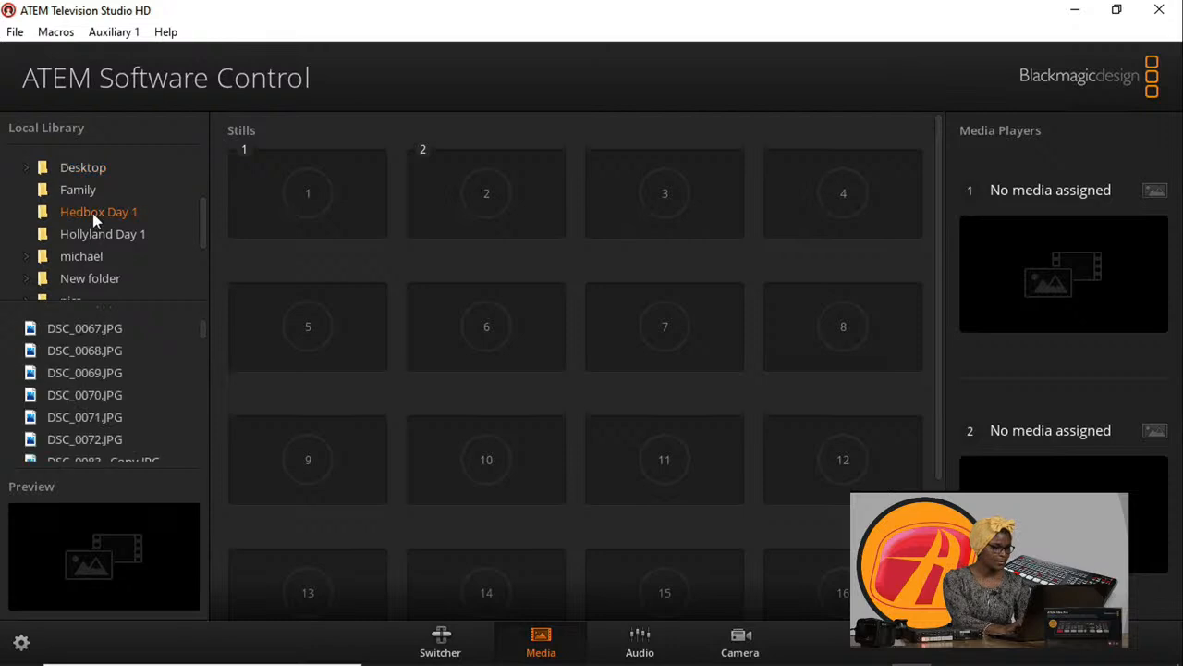
Load DSC_0067.JPG, DSC_0068.JPG and DSC_0070.JPG into still slots 1, 2 and 3
drag(57, 329, 324, 193)
drag(90, 350, 514, 166)
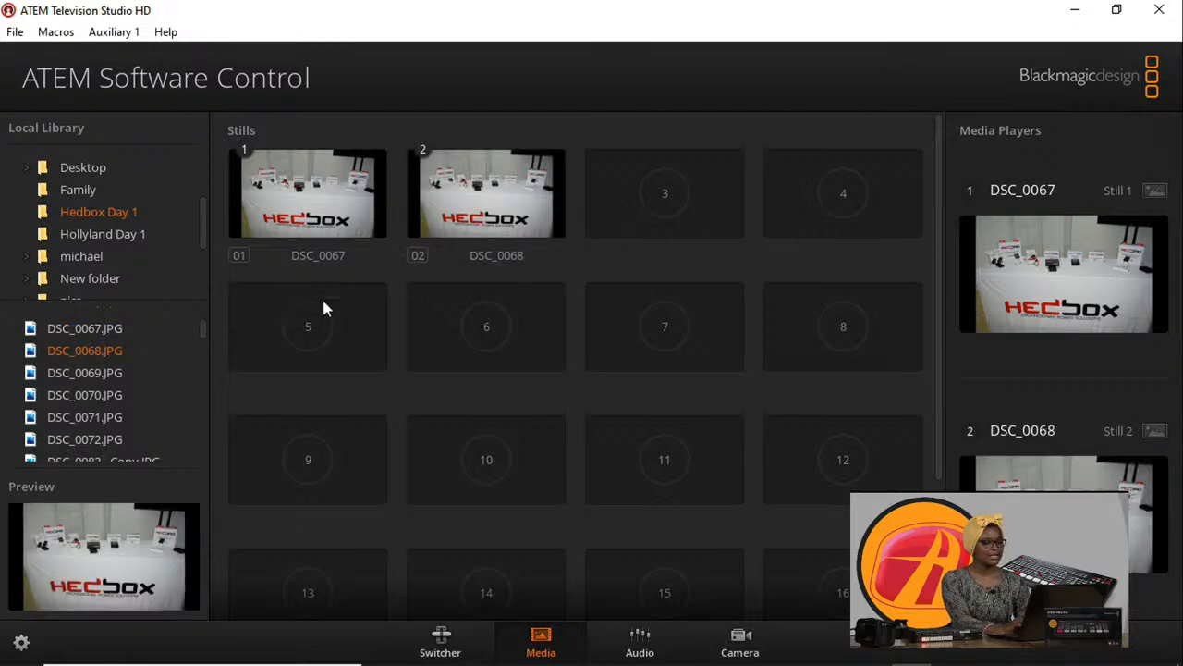
scroll(566, 398, down, 2)
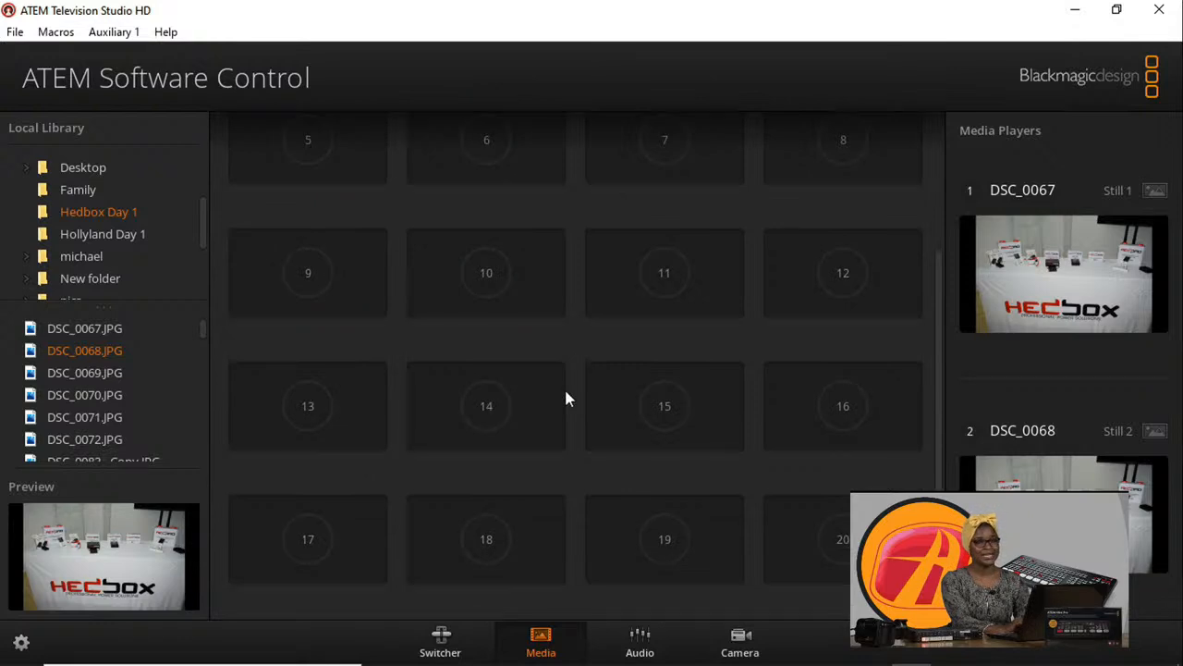
scroll(567, 396, up, 2)
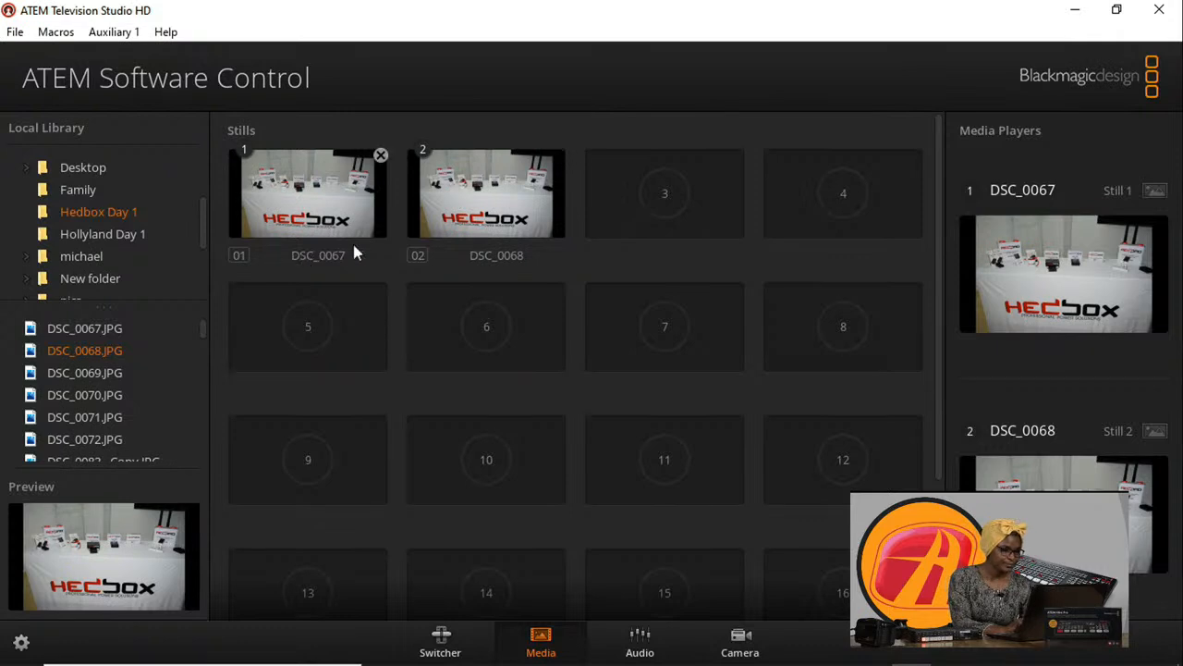
drag(76, 400, 688, 214)
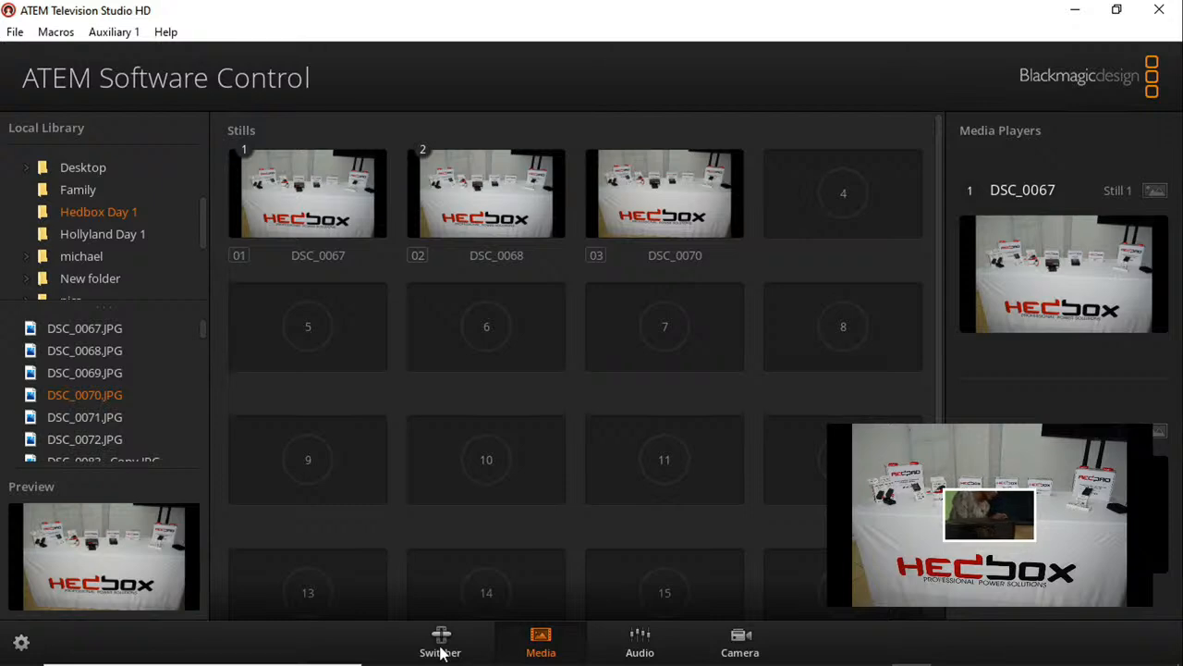
Move the Upstream Key 1 DVE inset to position X 6.90 and Y 3.90 in the switcher
click(440, 648)
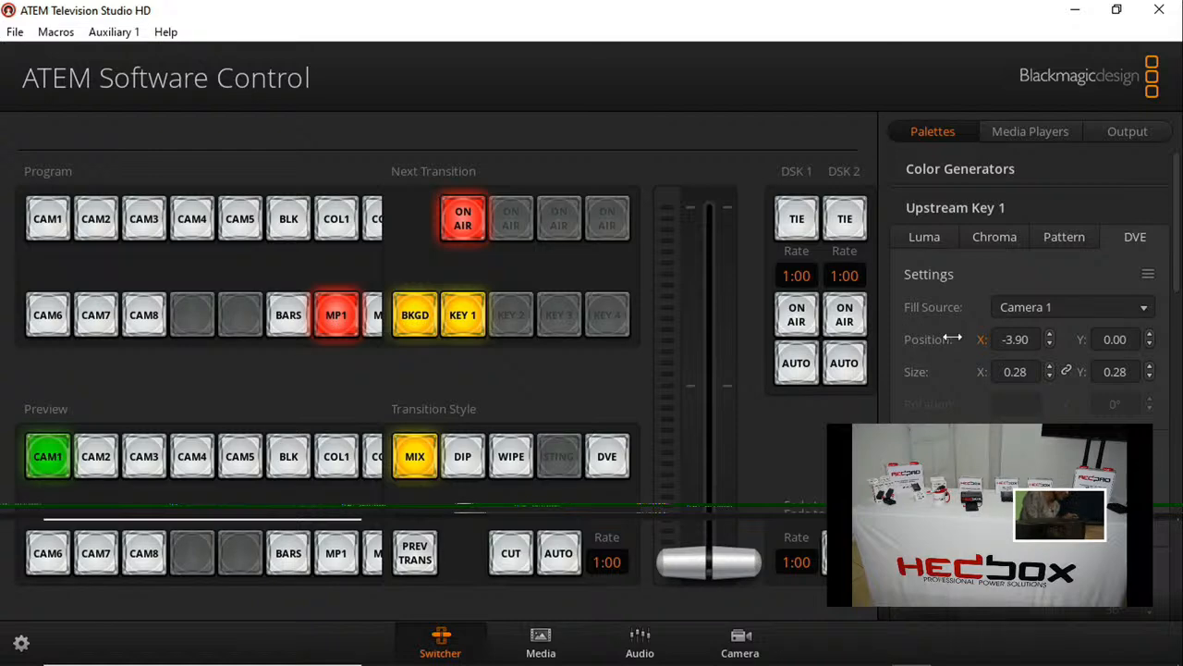
drag(952, 337, 1052, 339)
drag(1085, 341, 1123, 343)
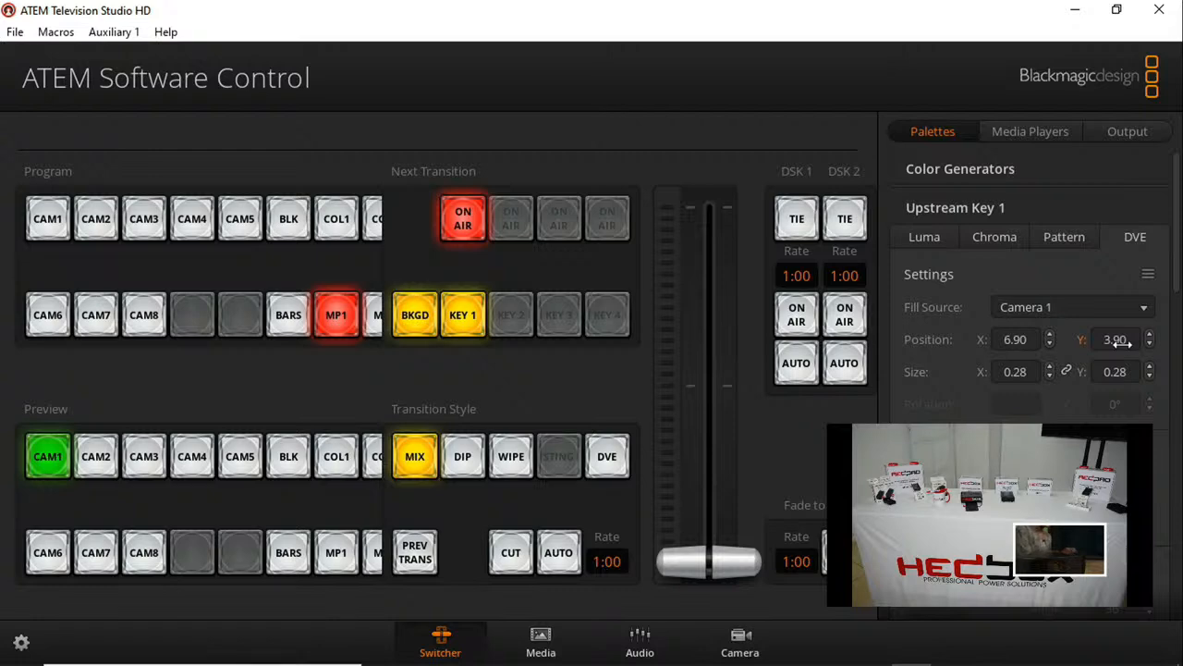
Show the wipe transition settings and toggle the on-air state of upstream key 1
click(961, 207)
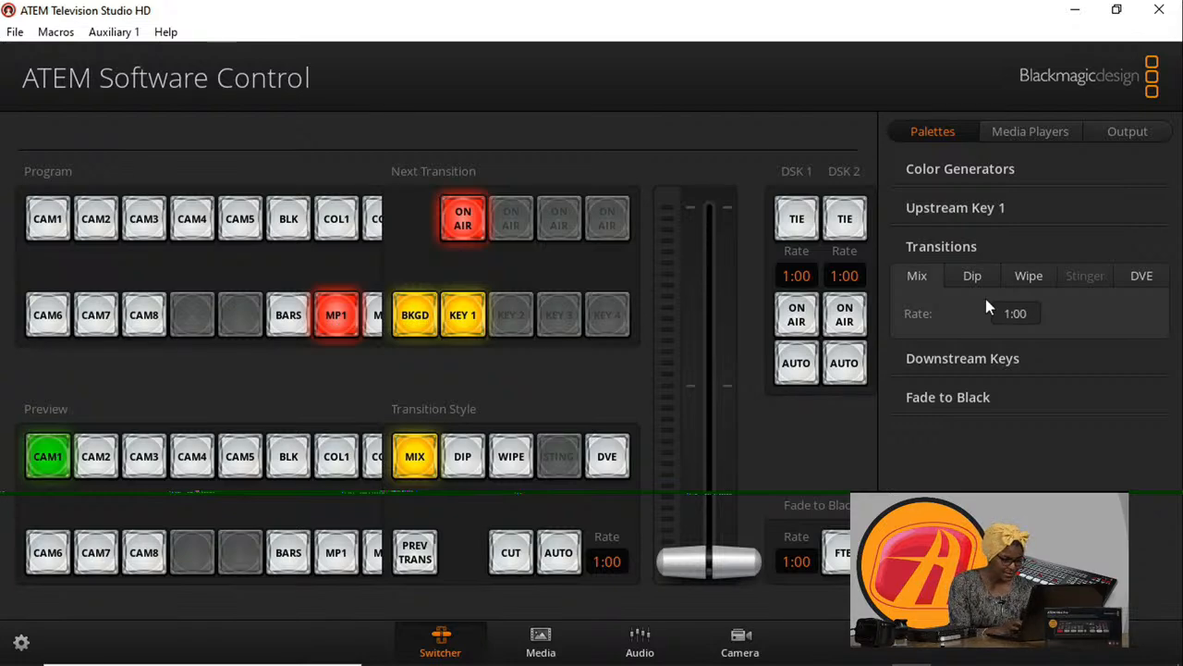
click(1030, 275)
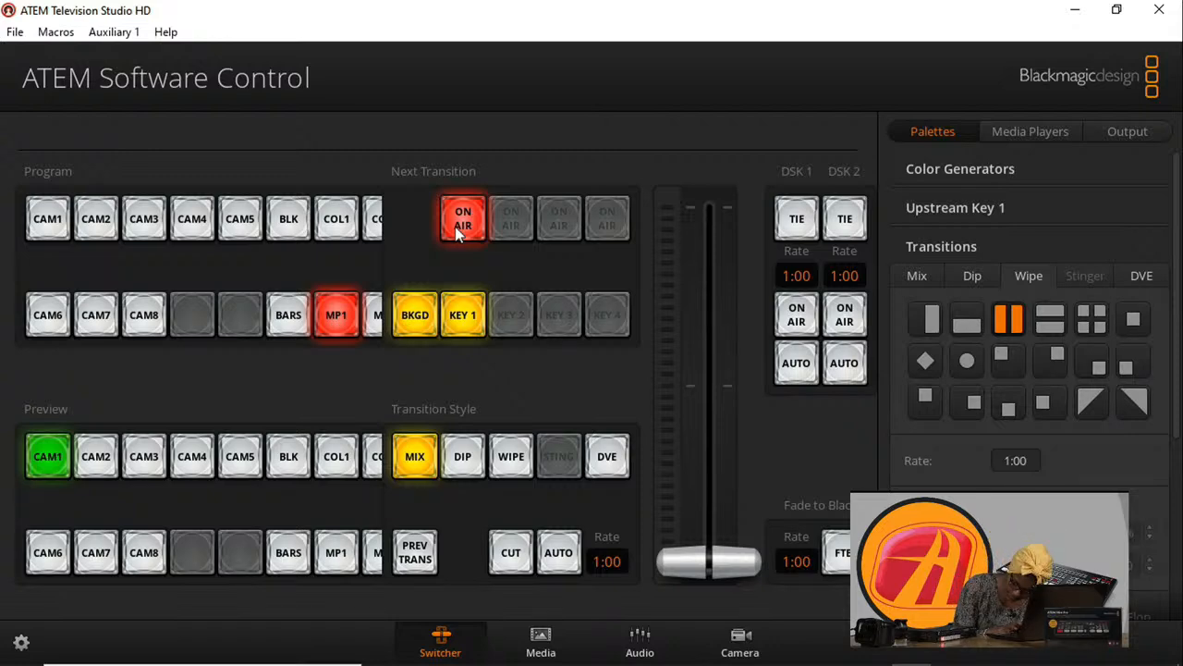
click(457, 224)
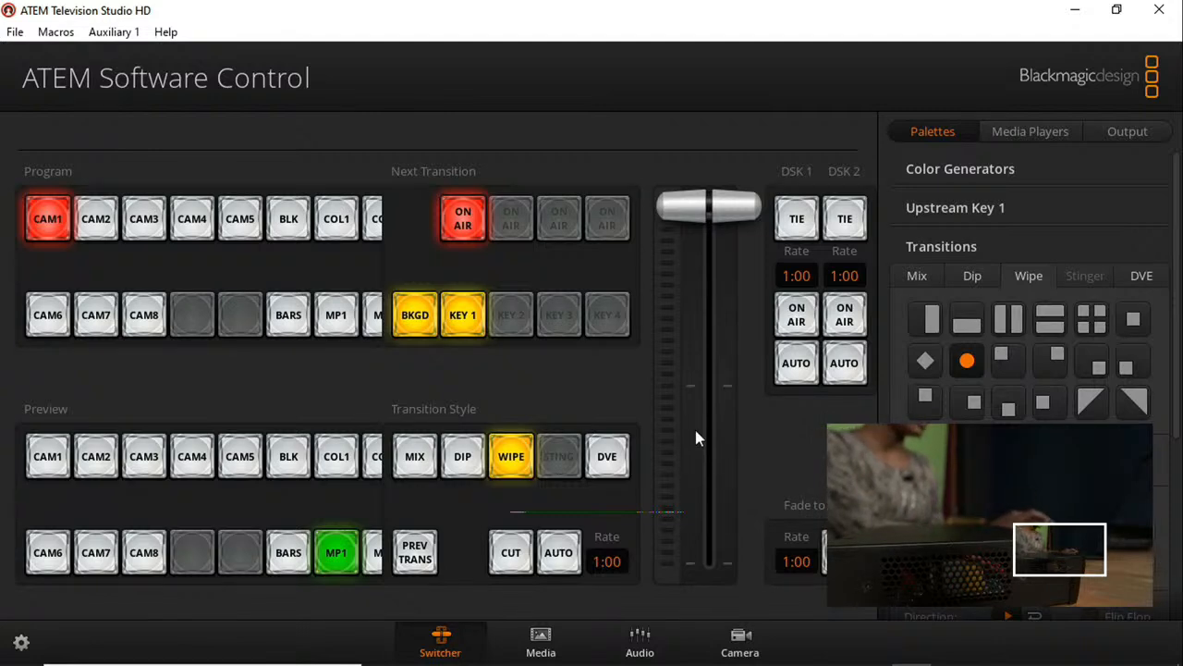
Replace the image in still slot 2 with DSC_0072.JPG, DSC_0141.JPG and finally DSC_0139.JPG
click(540, 638)
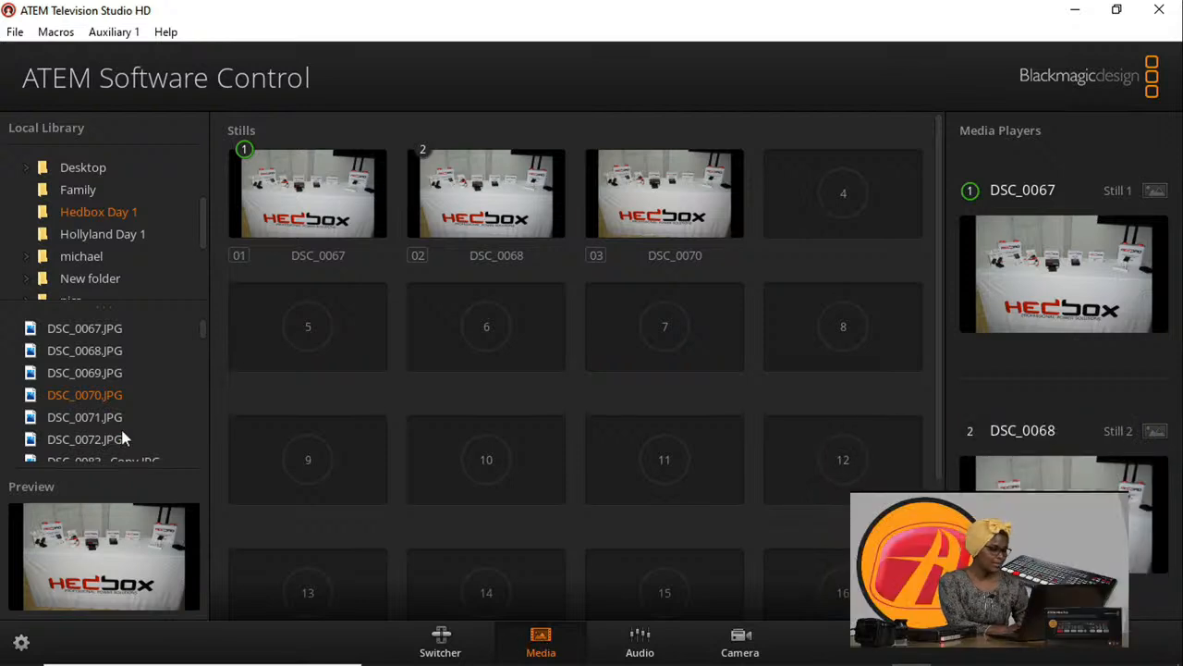
drag(66, 442, 485, 196)
scroll(148, 455, down, 2)
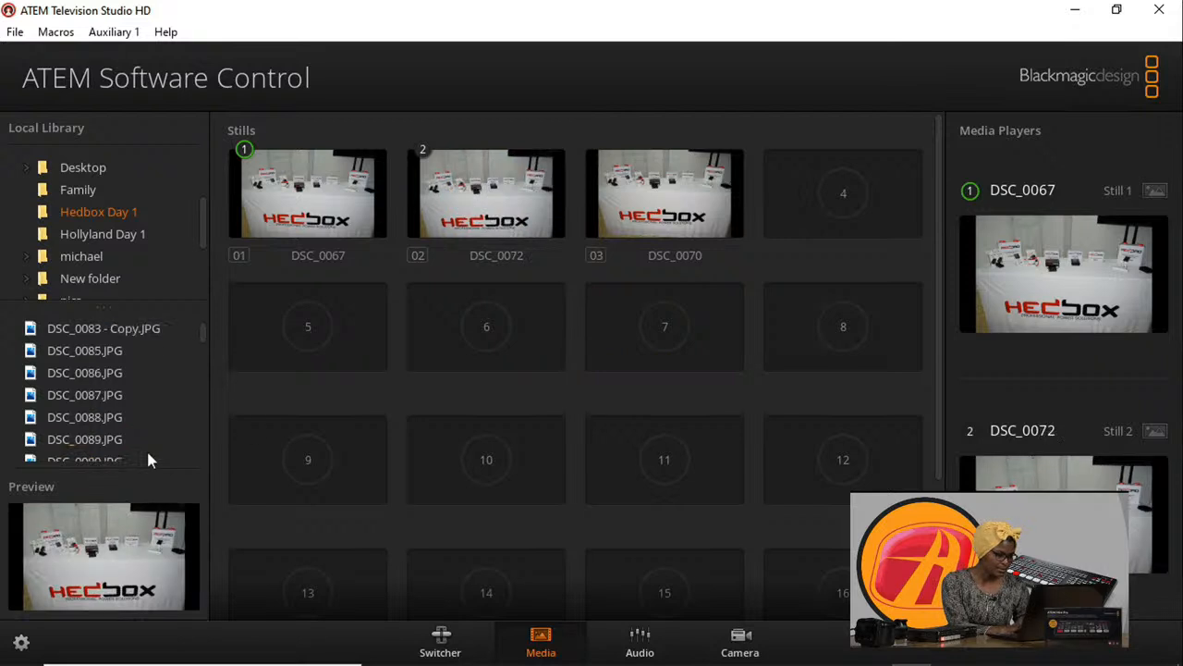
scroll(148, 453, down, 2)
drag(146, 442, 515, 176)
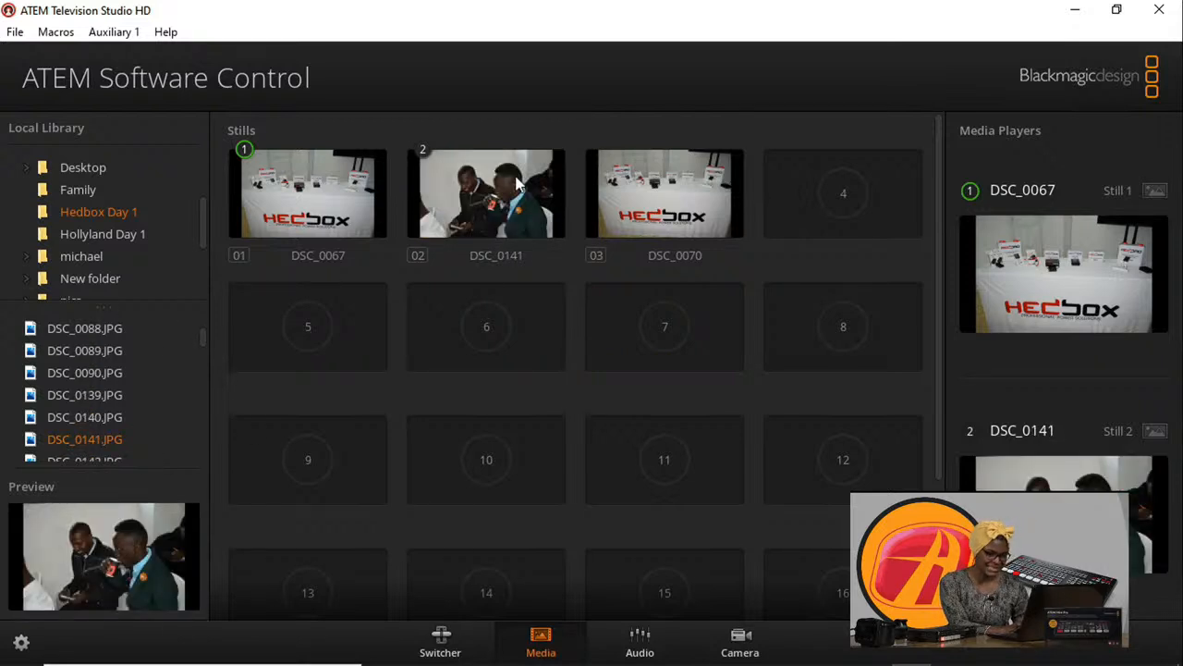
drag(110, 394, 521, 209)
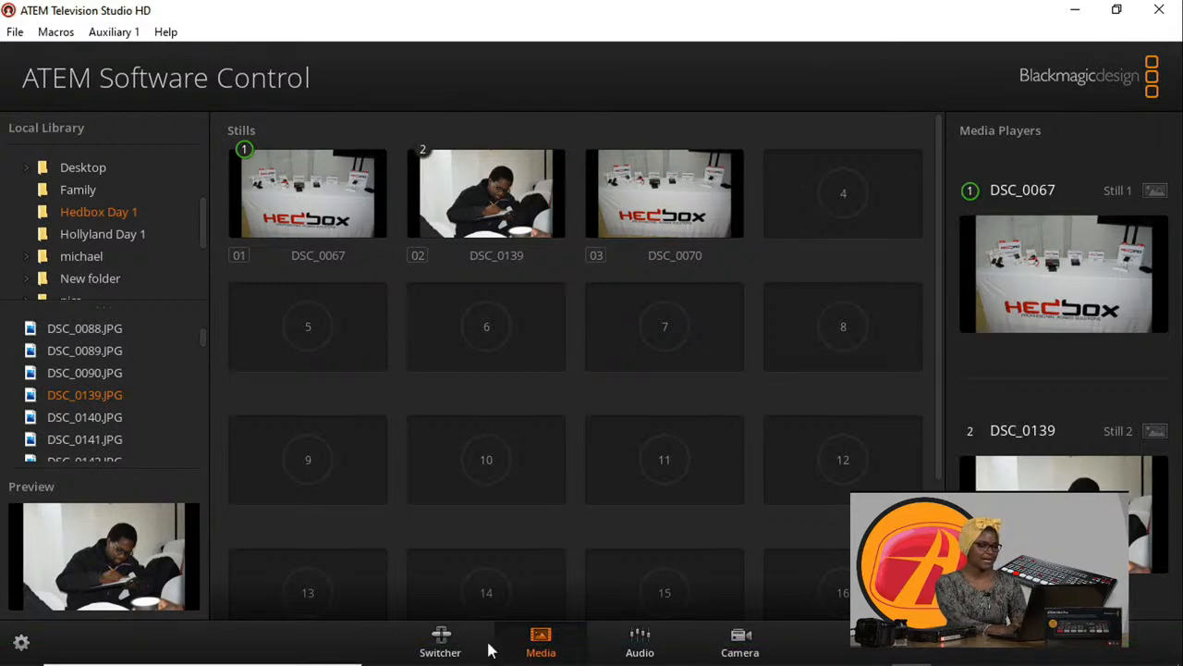
Try assigning still 3 to media player 2 and put still 2 back in that player
click(448, 649)
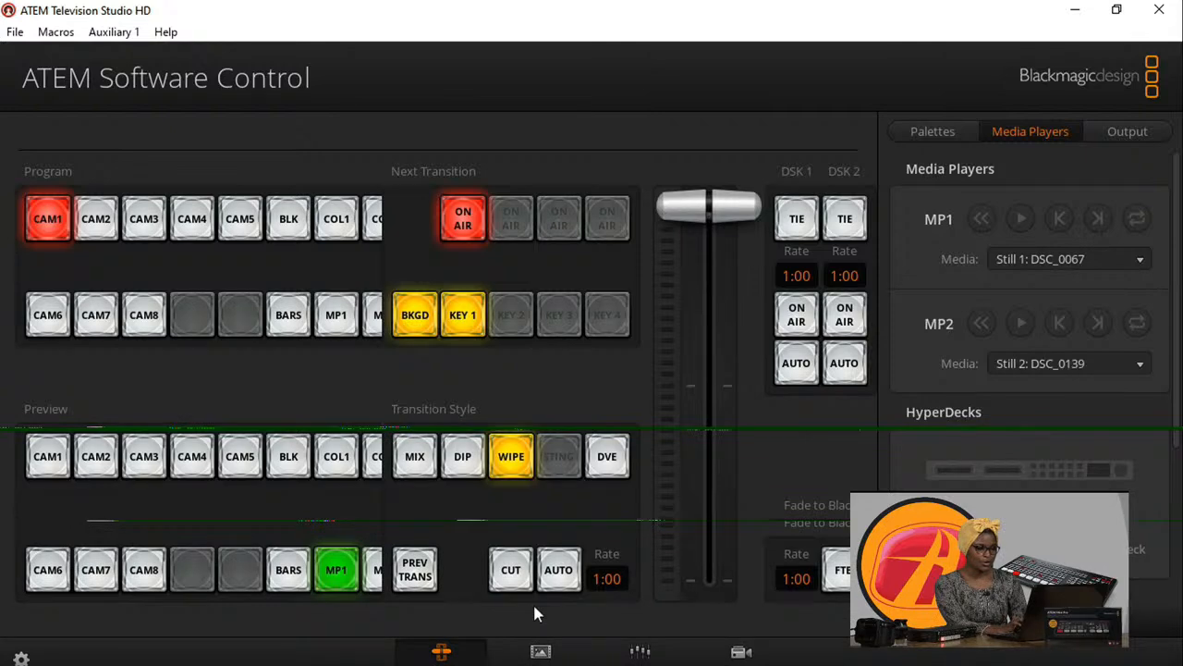
click(541, 647)
drag(647, 205, 1064, 499)
mouse_move(491, 199)
mouse_down()
mouse_move(924, 388)
mouse_move(1063, 508)
mouse_up()
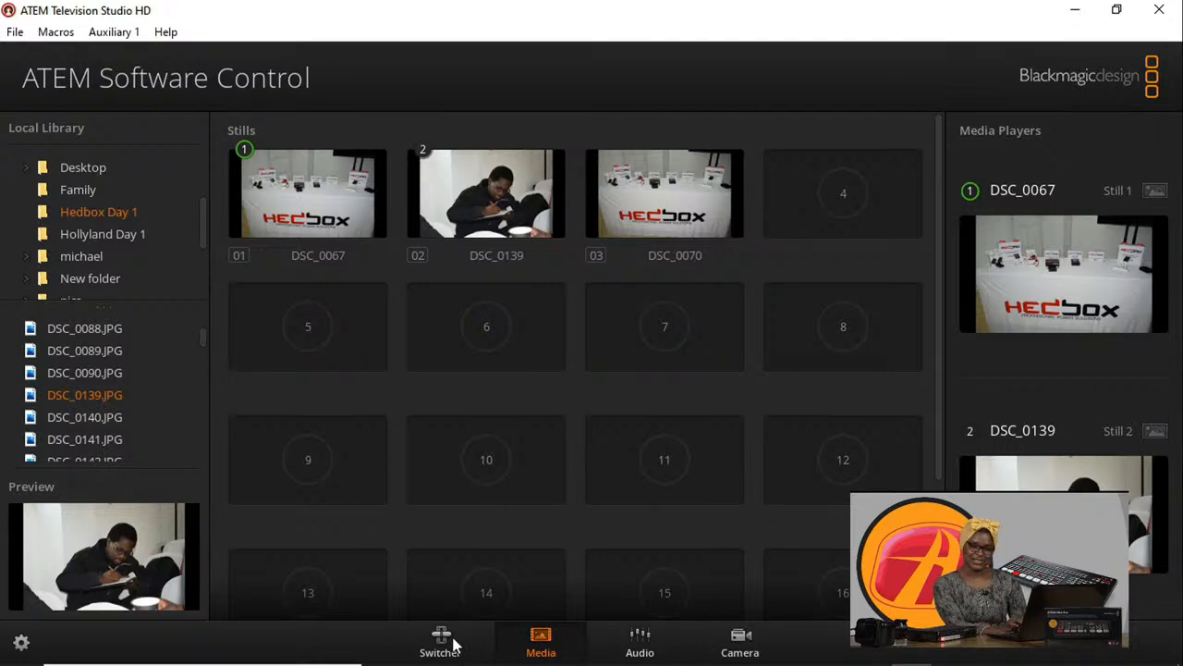
Review the media player sources in the switcher and expand the Desktop folder in the local library
click(442, 642)
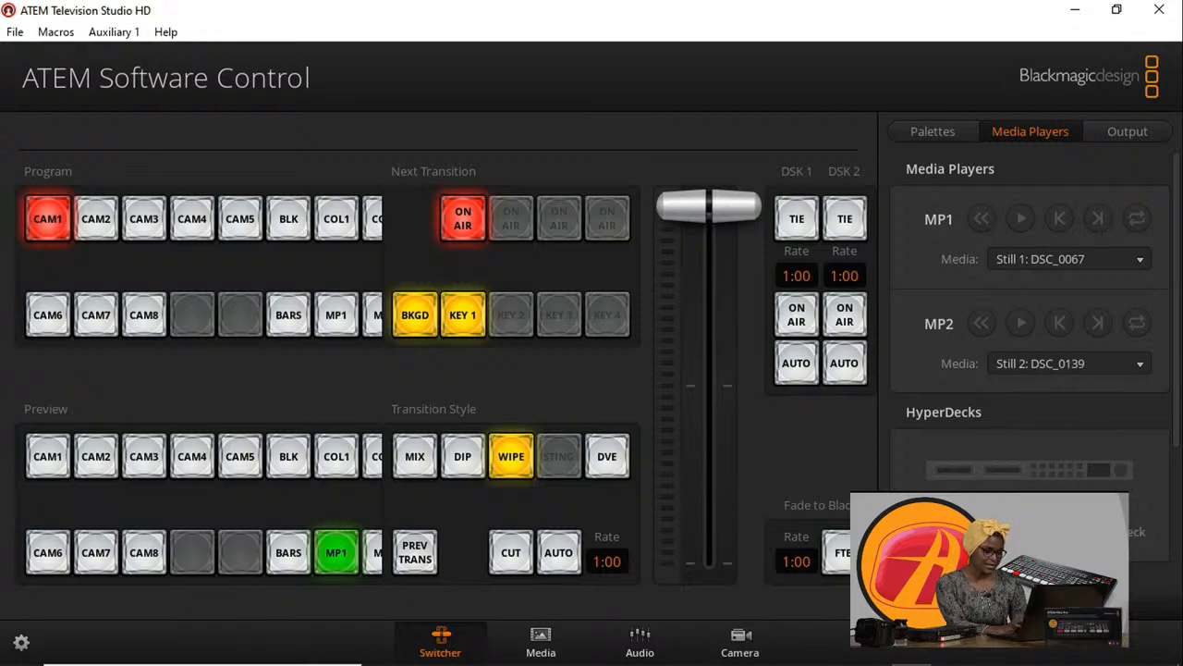
click(539, 647)
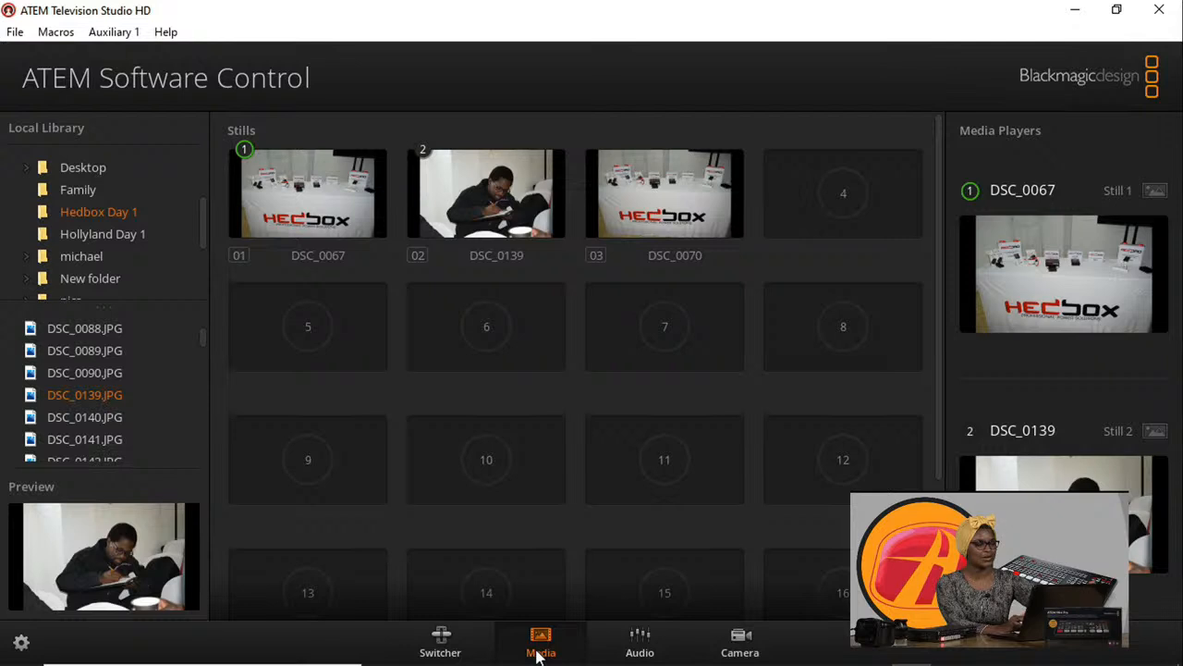
click(29, 168)
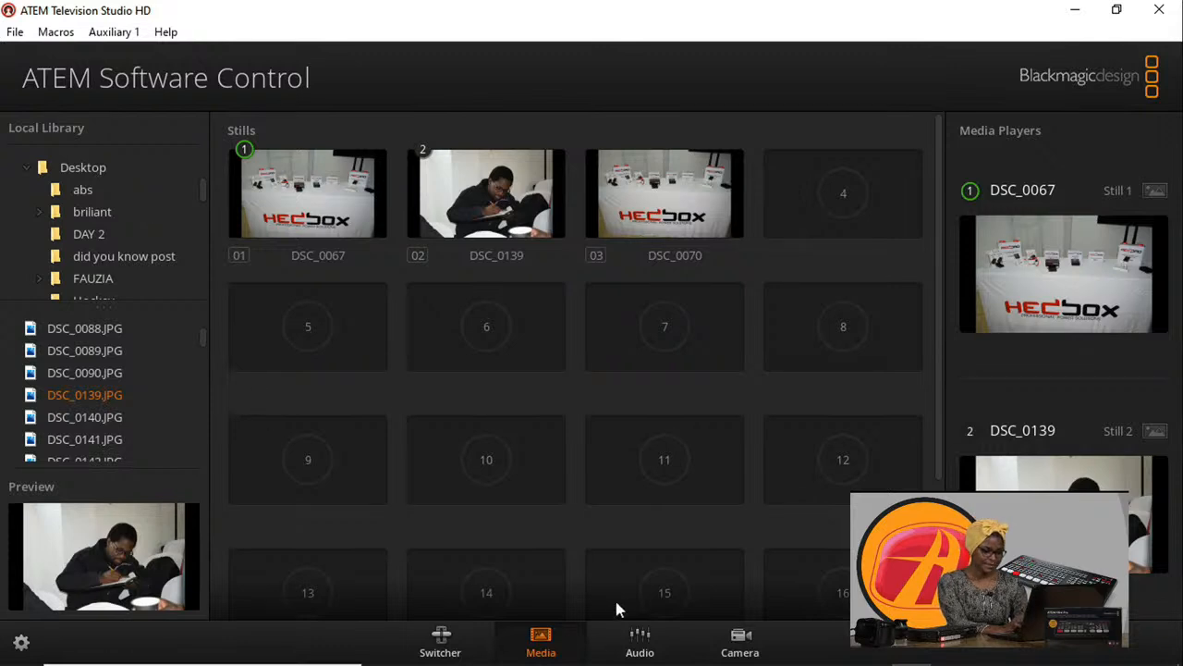
Set CAM1's audio to AFV in the audio mixer and lower its fader to -23.60
click(631, 636)
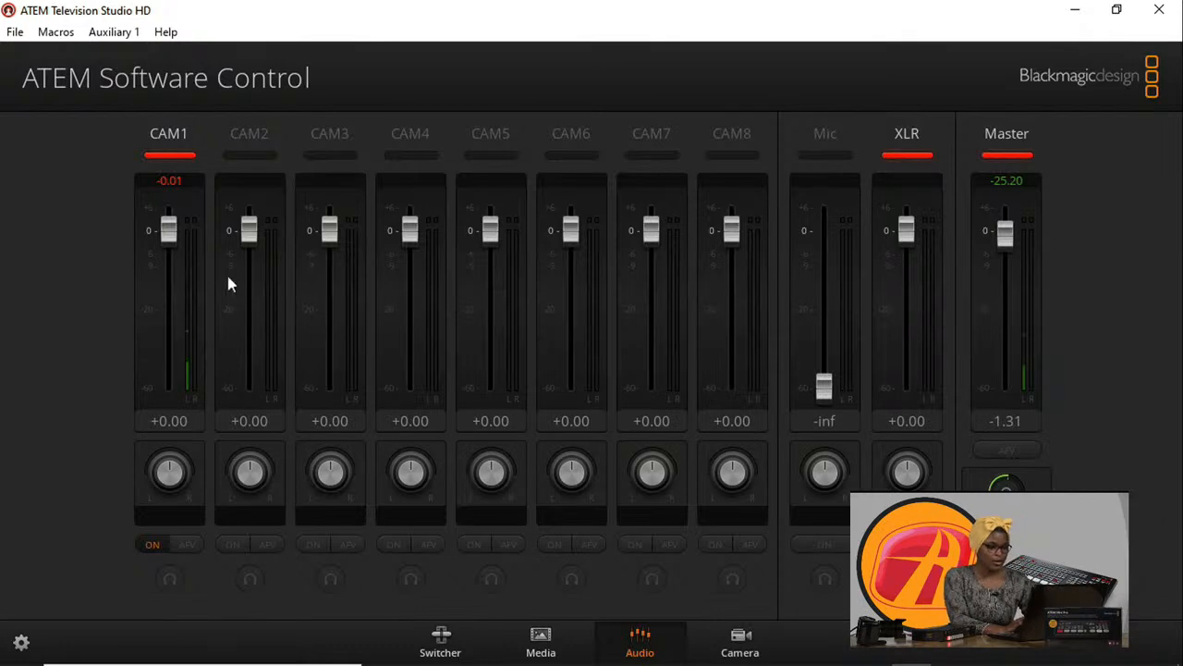
mouse_move(448, 662)
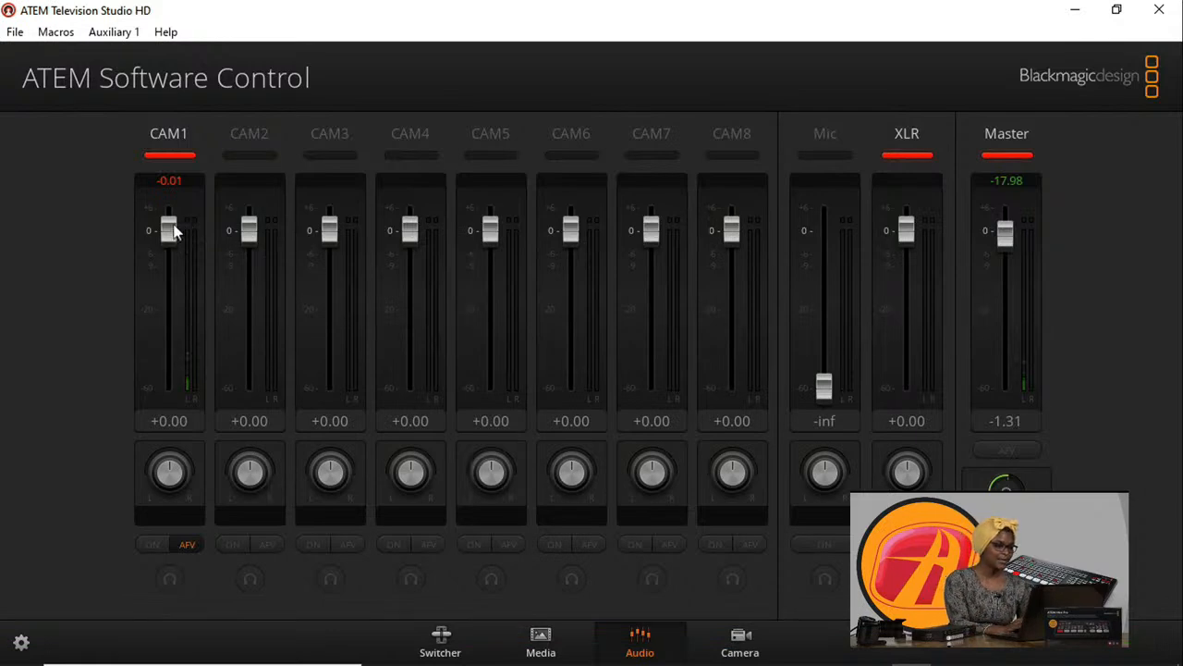
drag(175, 232, 165, 330)
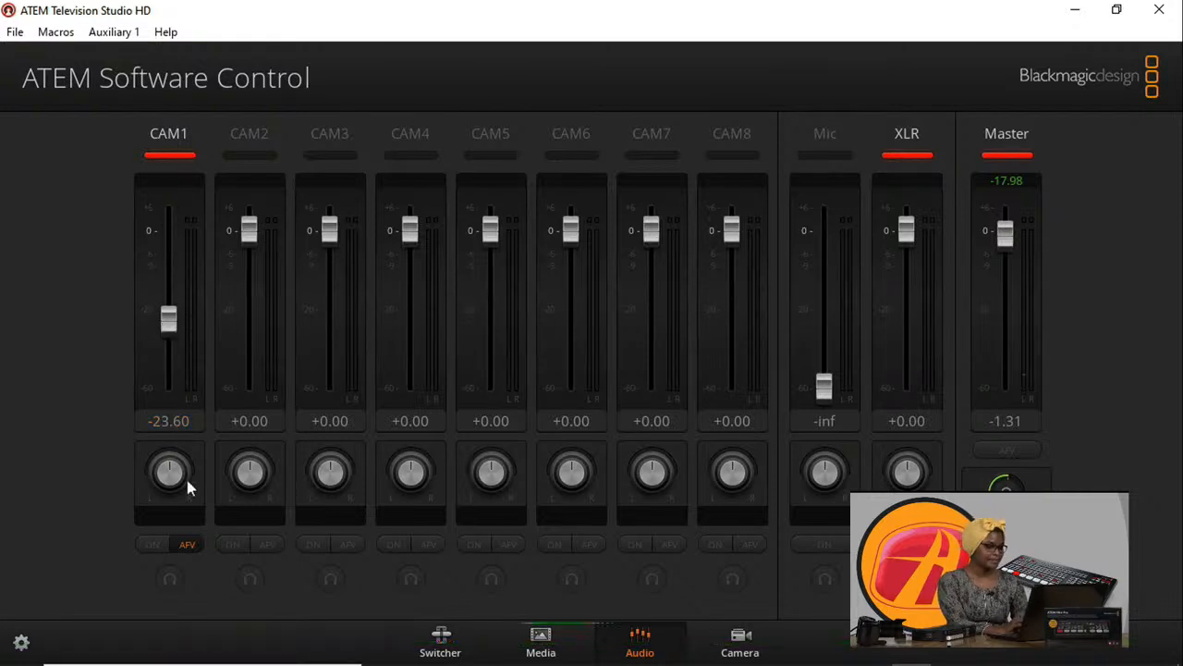
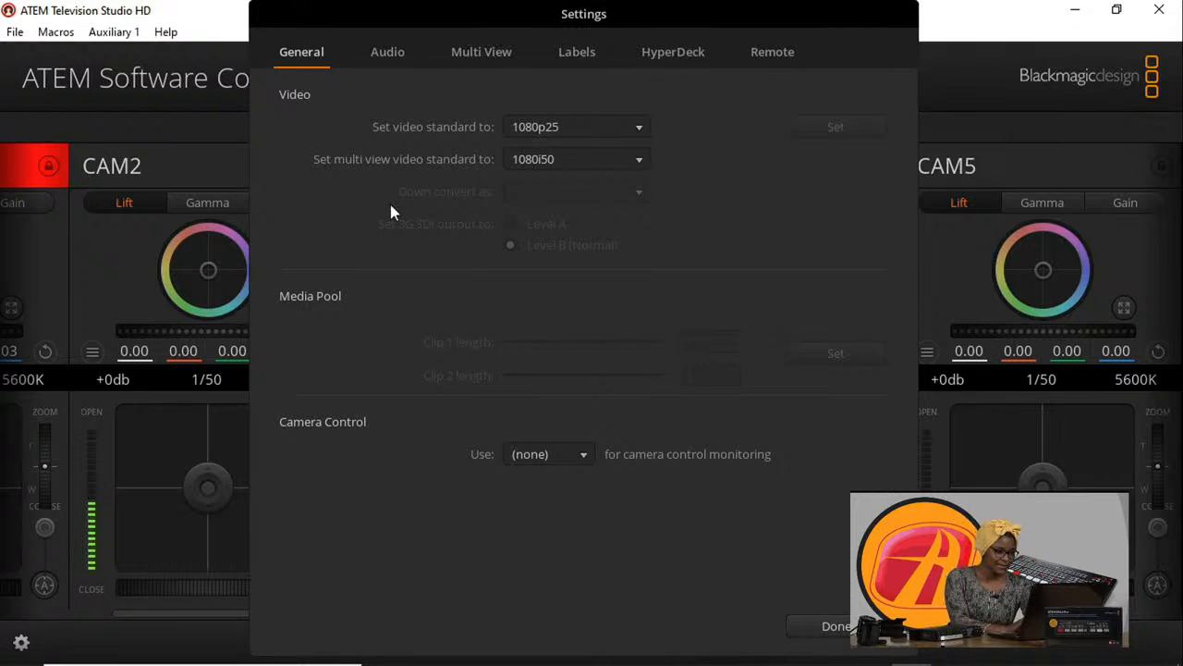
Review the audio settings and the source options available for the Camera 1 window of the multi view
click(387, 54)
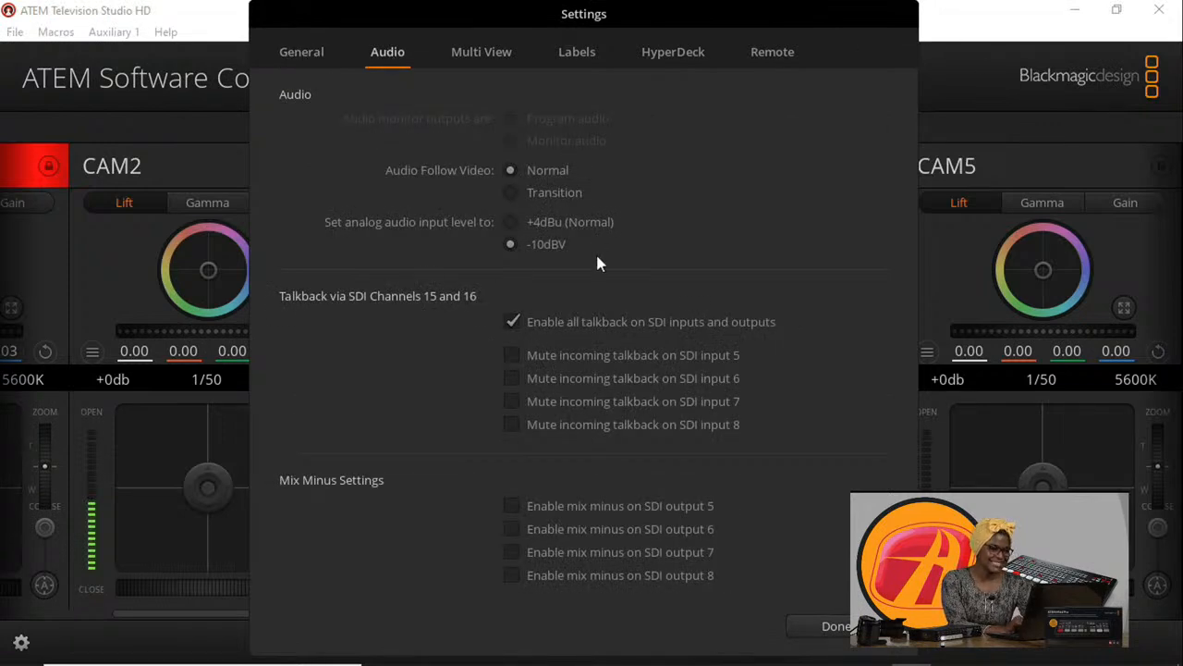
click(488, 55)
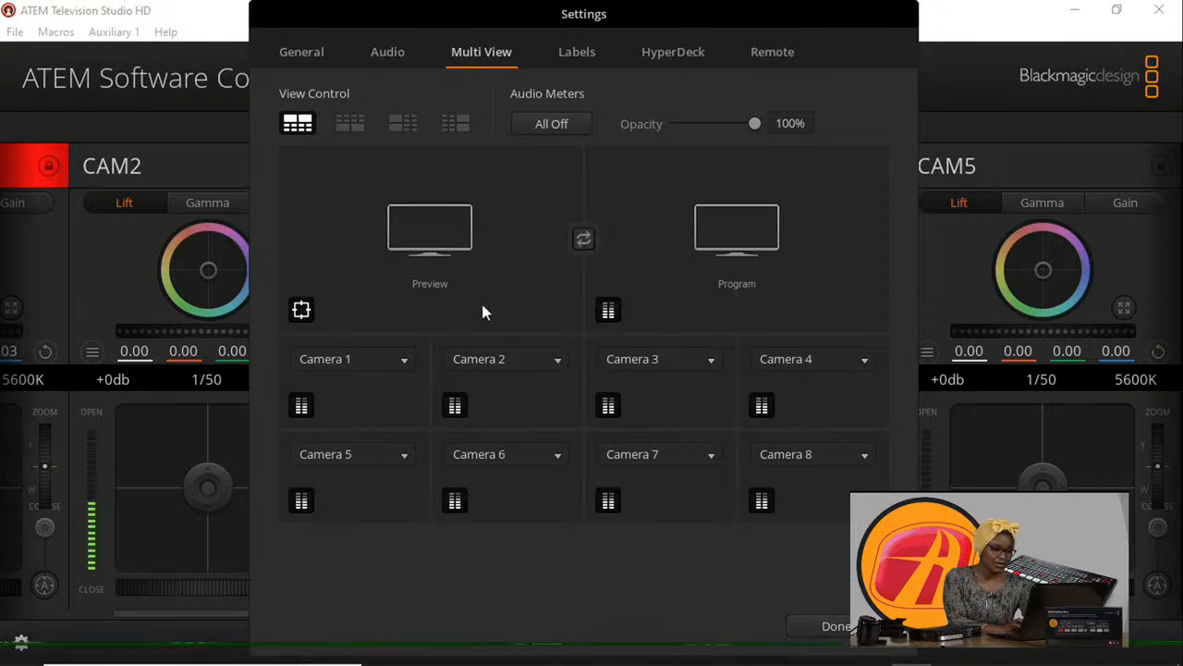
click(405, 362)
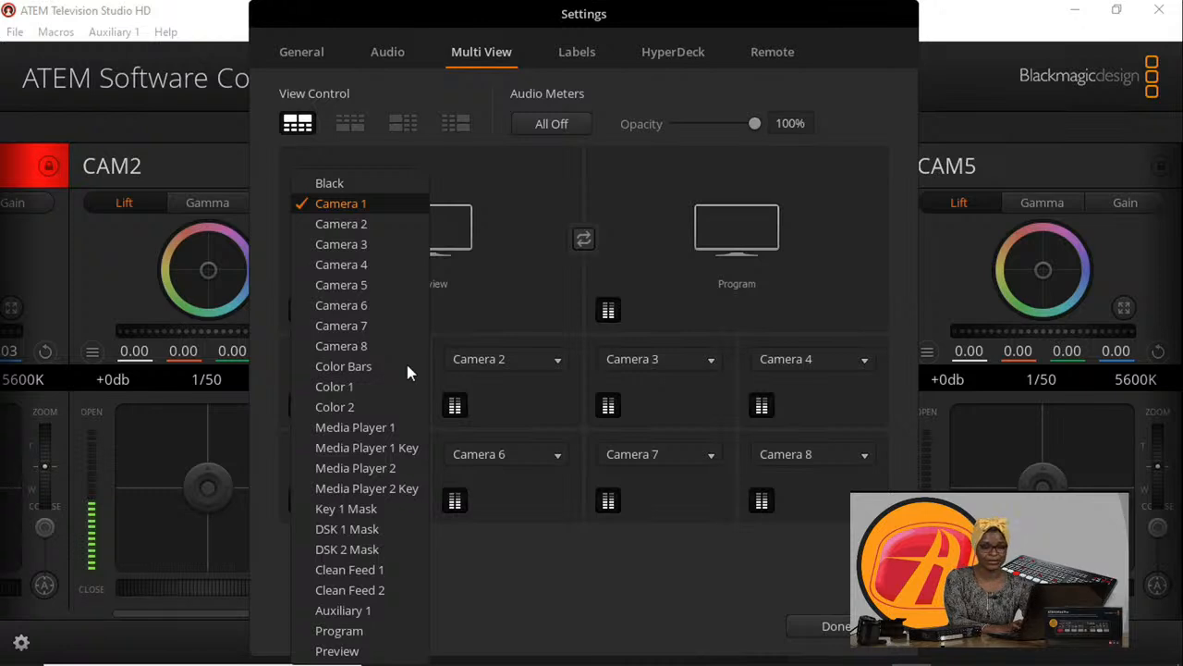
click(646, 578)
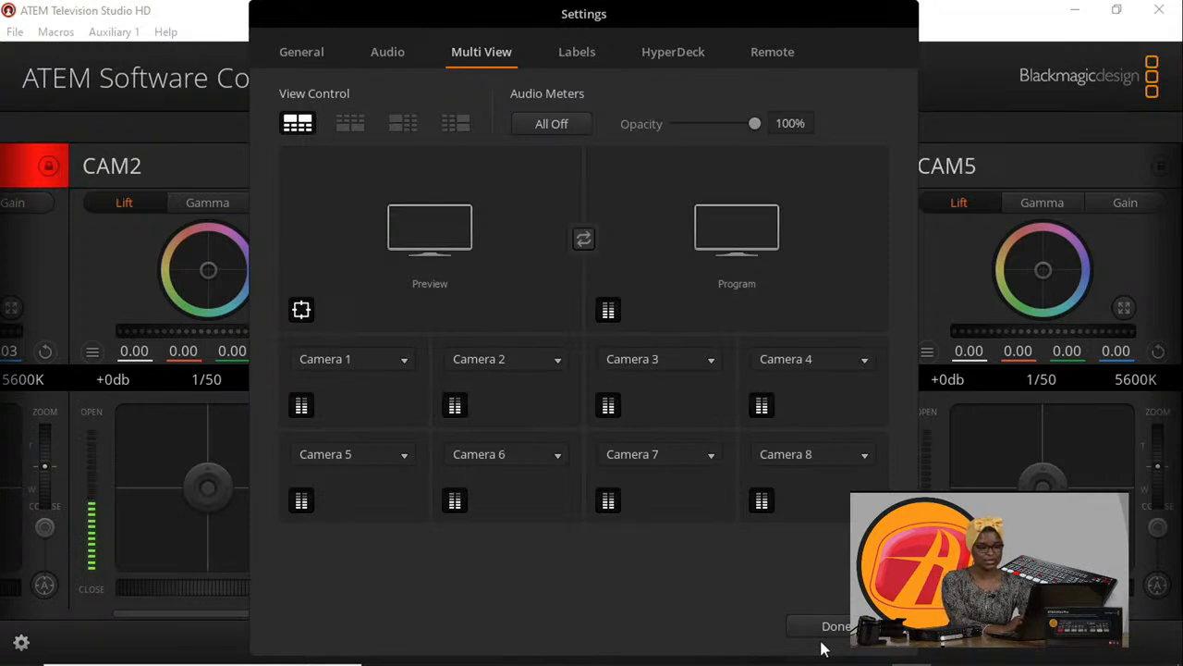
click(409, 355)
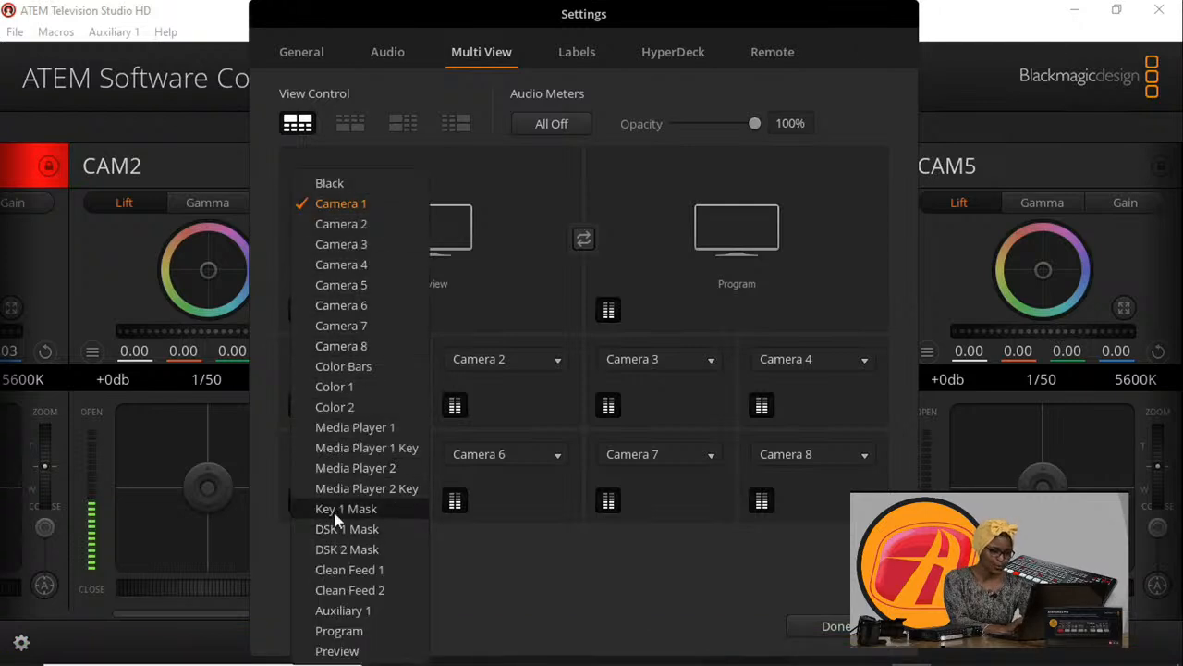
click(466, 557)
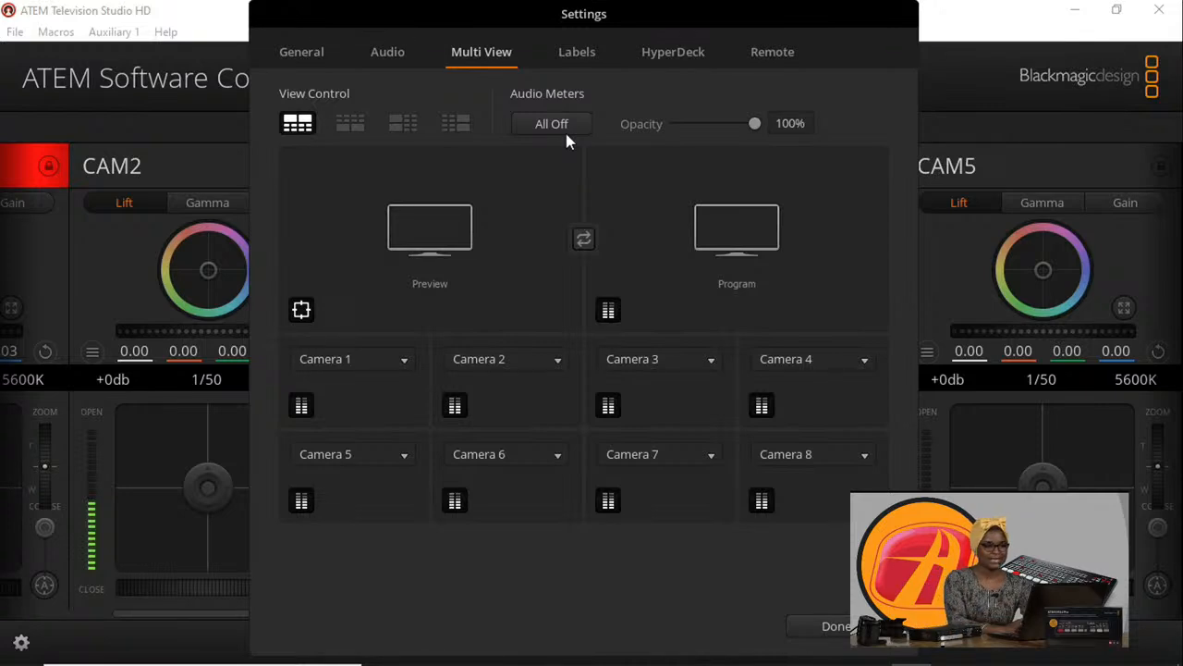
Turn the Camera 1 audio meter in the multi view off and back on
click(303, 405)
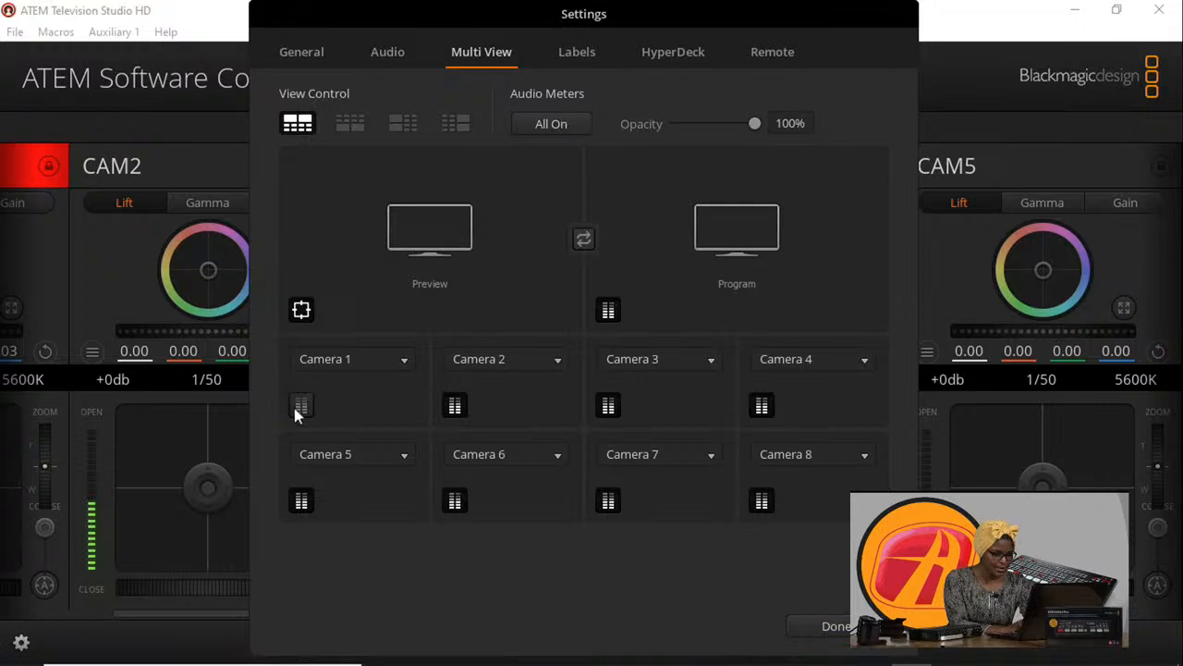
click(303, 405)
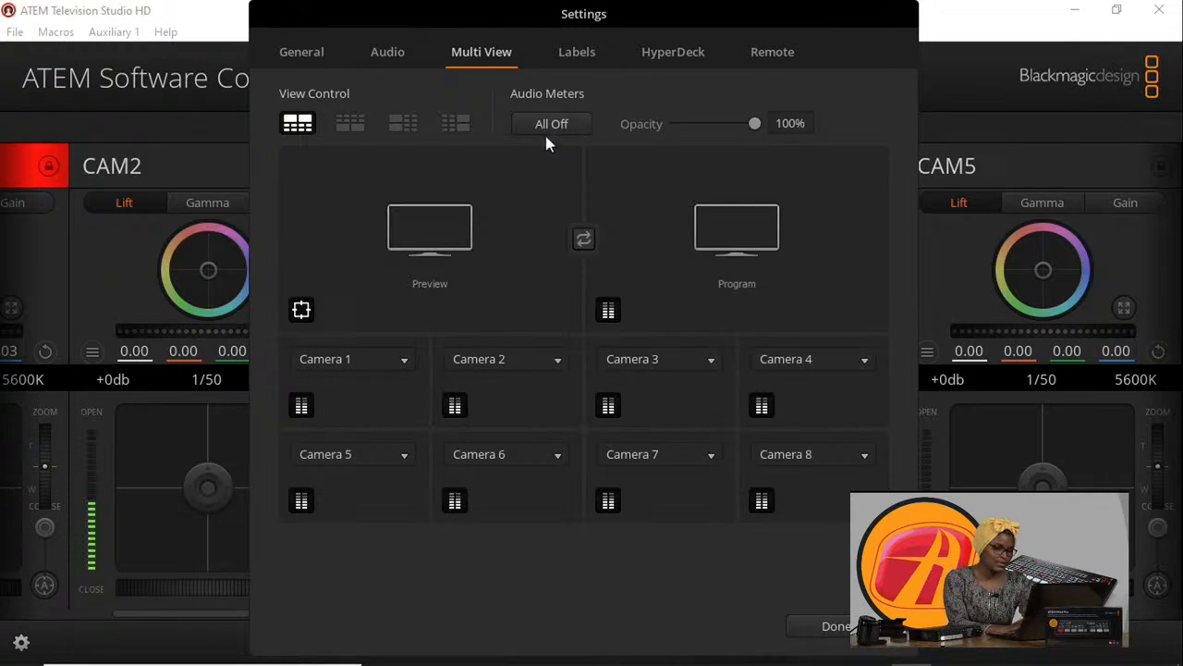
Rename input 1 as FAU in the input labels, save the settings and check the new name in the multi view settings
click(588, 53)
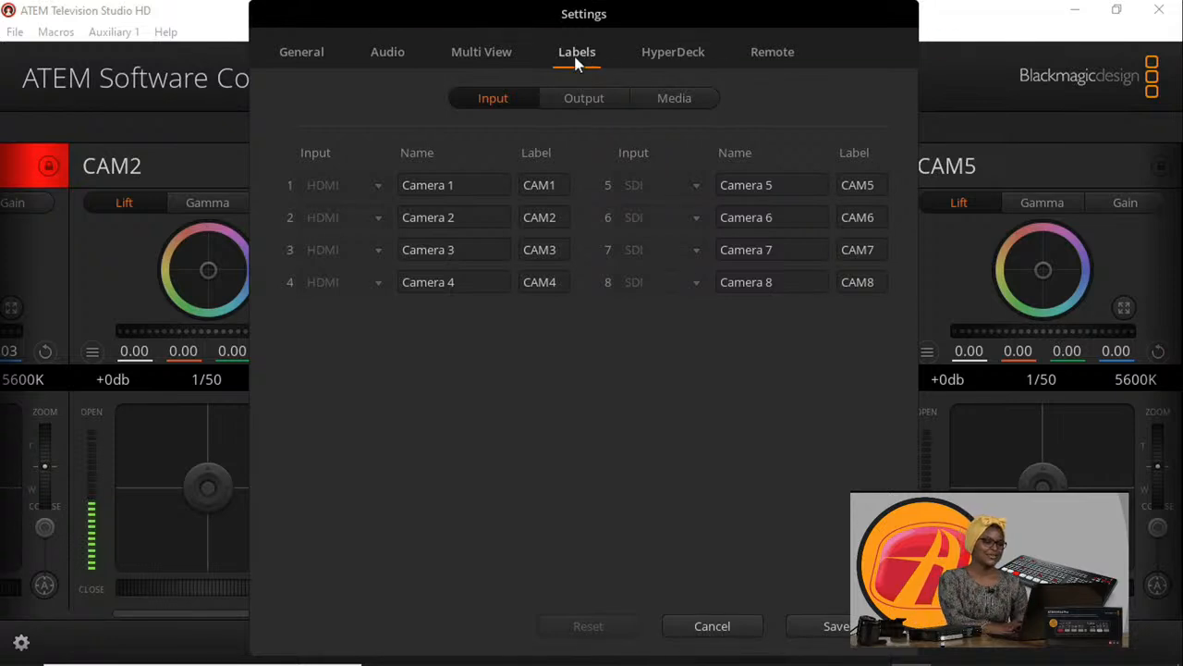
click(472, 182)
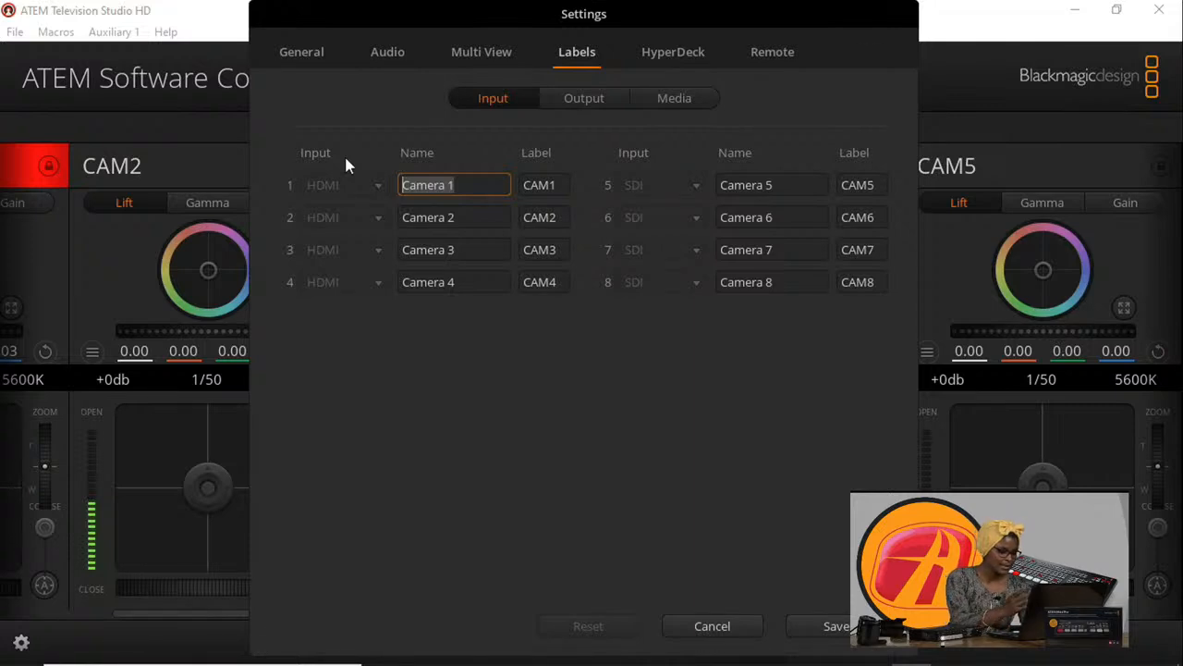
text(fa)
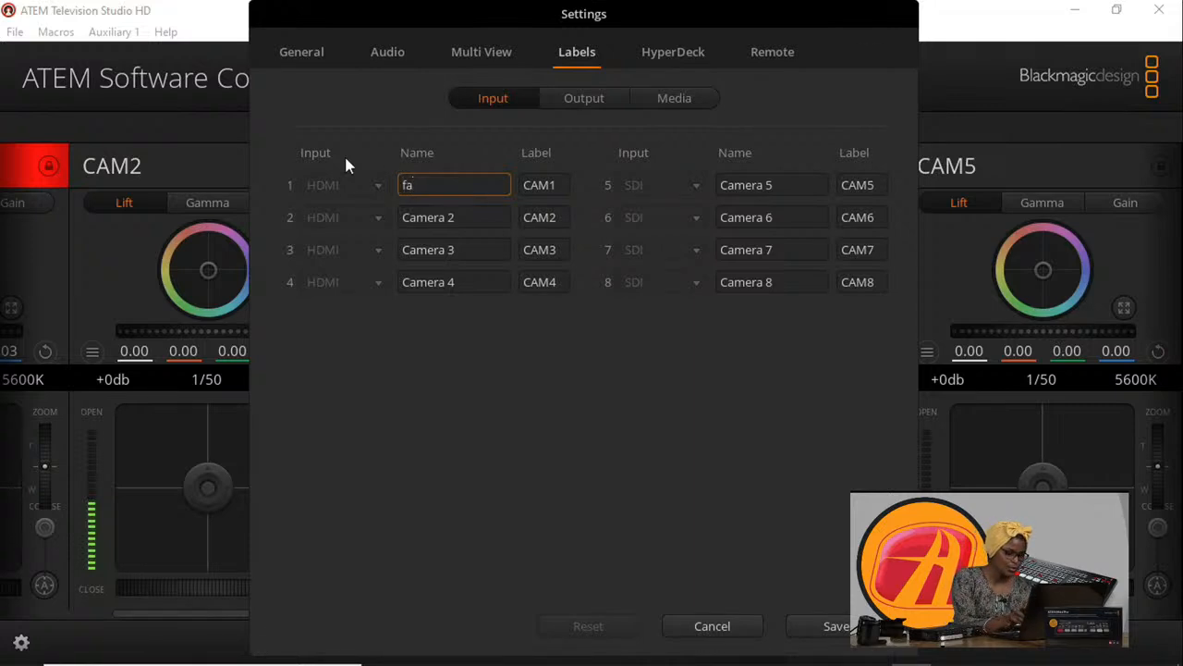
key(BackSpace)
key(BackSpace)
text(FA)
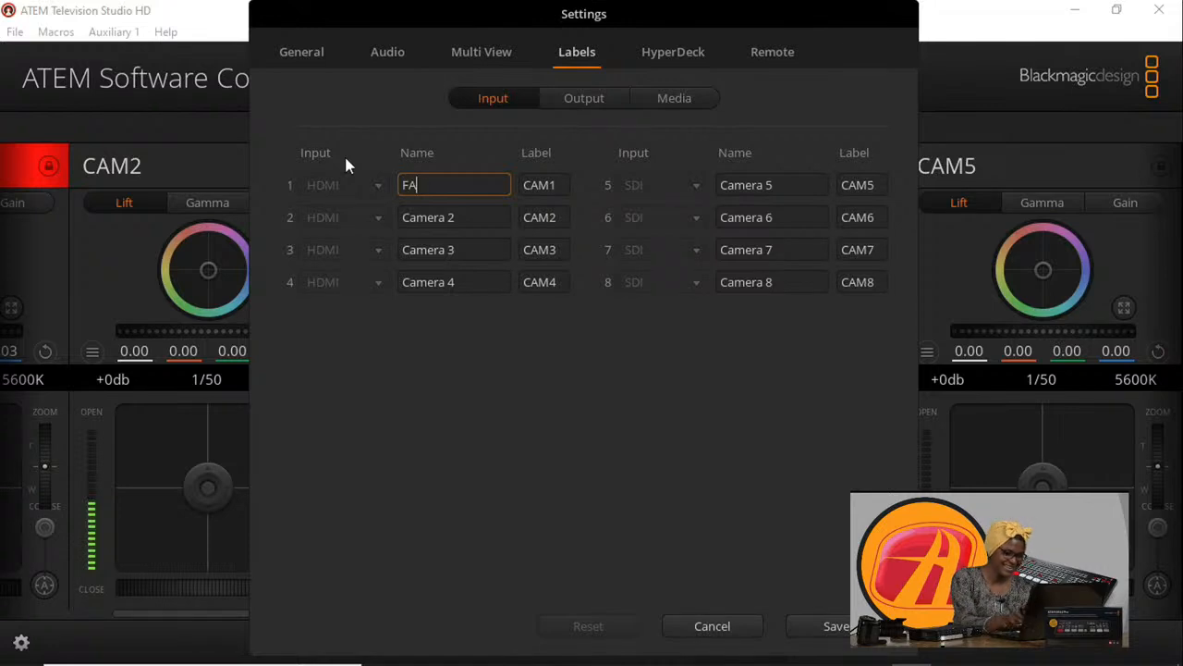
text(U)
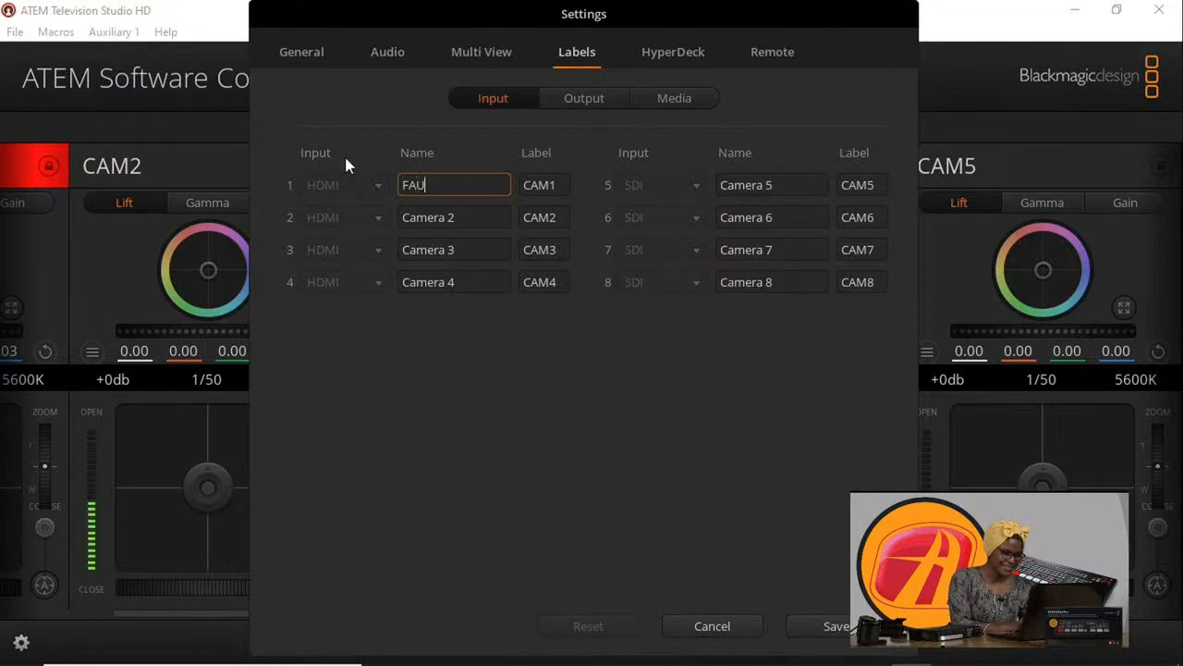
click(869, 640)
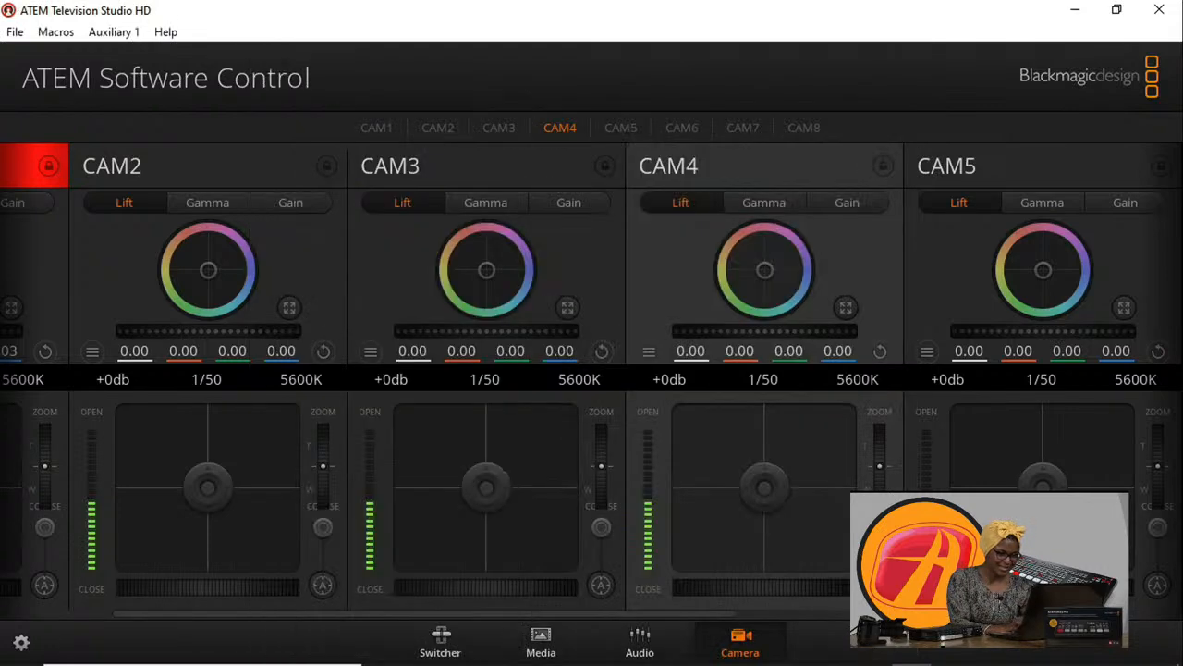
click(21, 642)
click(468, 50)
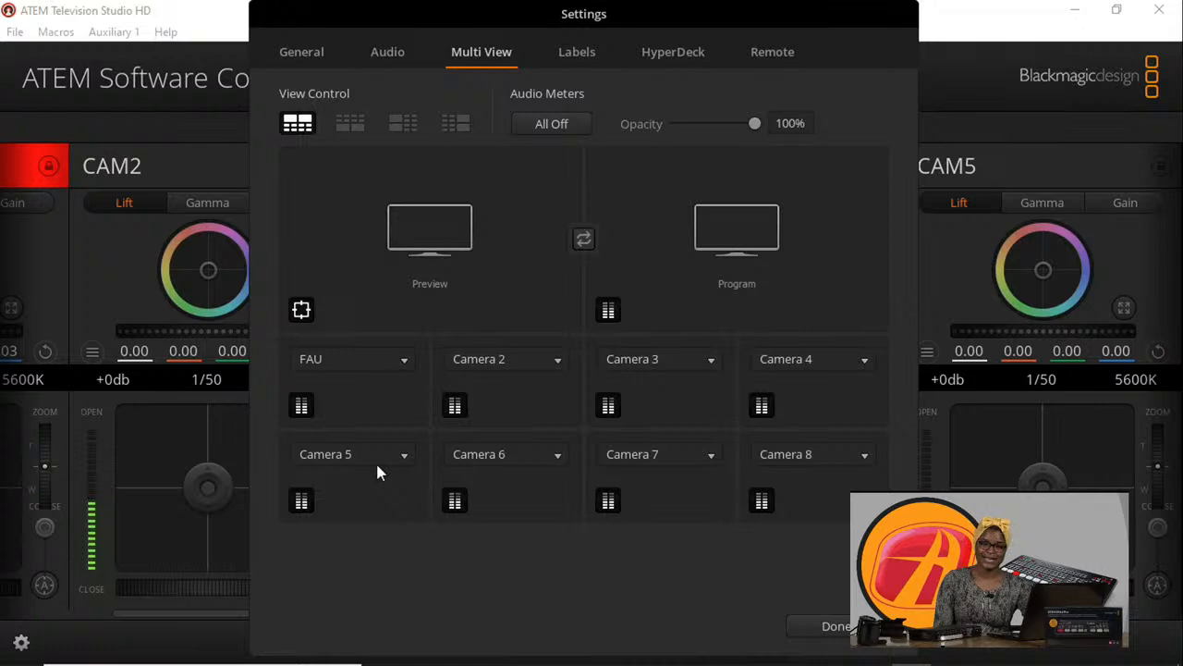
Change the name of input 1 back to Camera 1 in the input labels
click(589, 53)
click(450, 181)
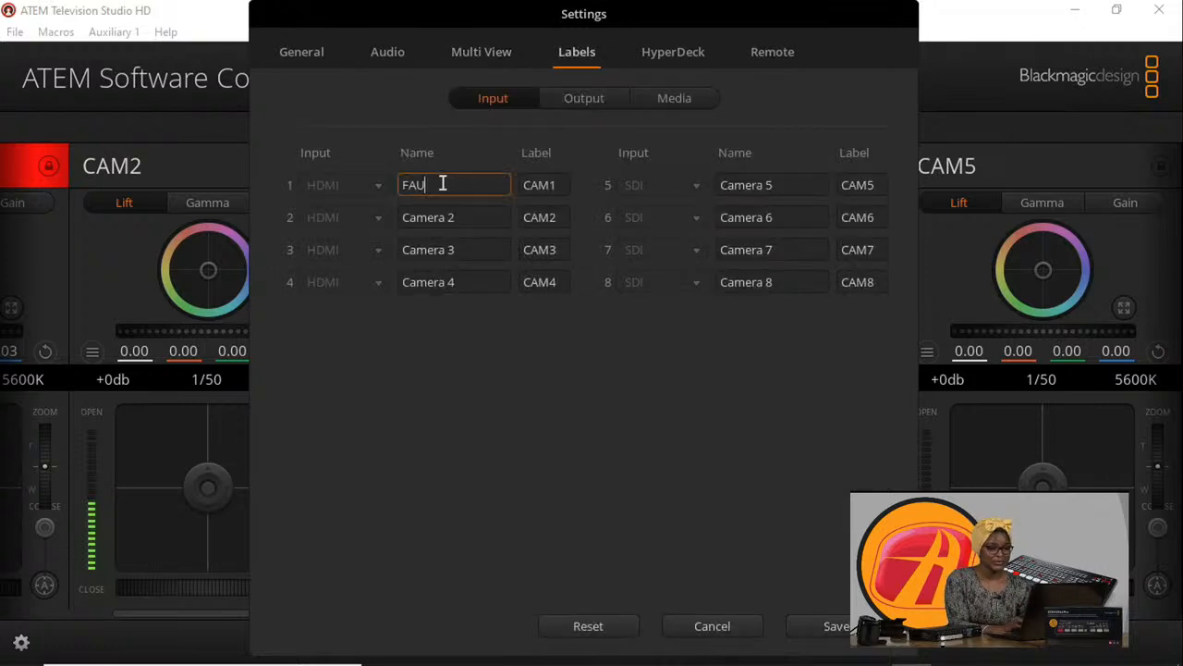
text(c)
key(BackSpace)
text(Camera)
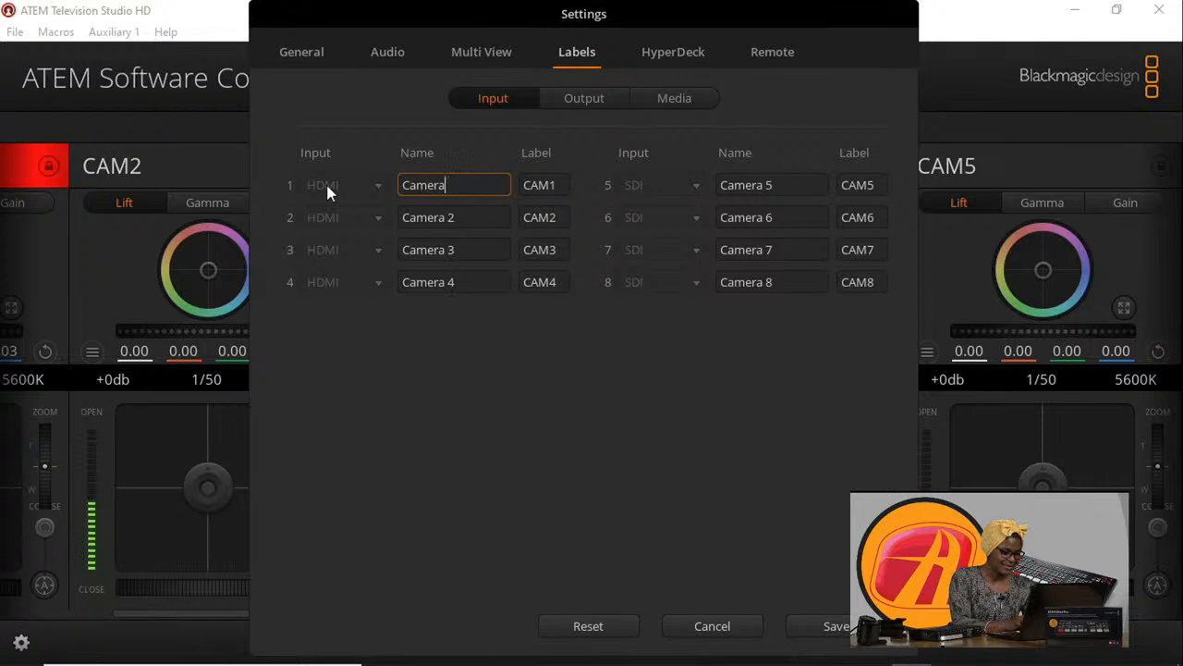
text( 1)
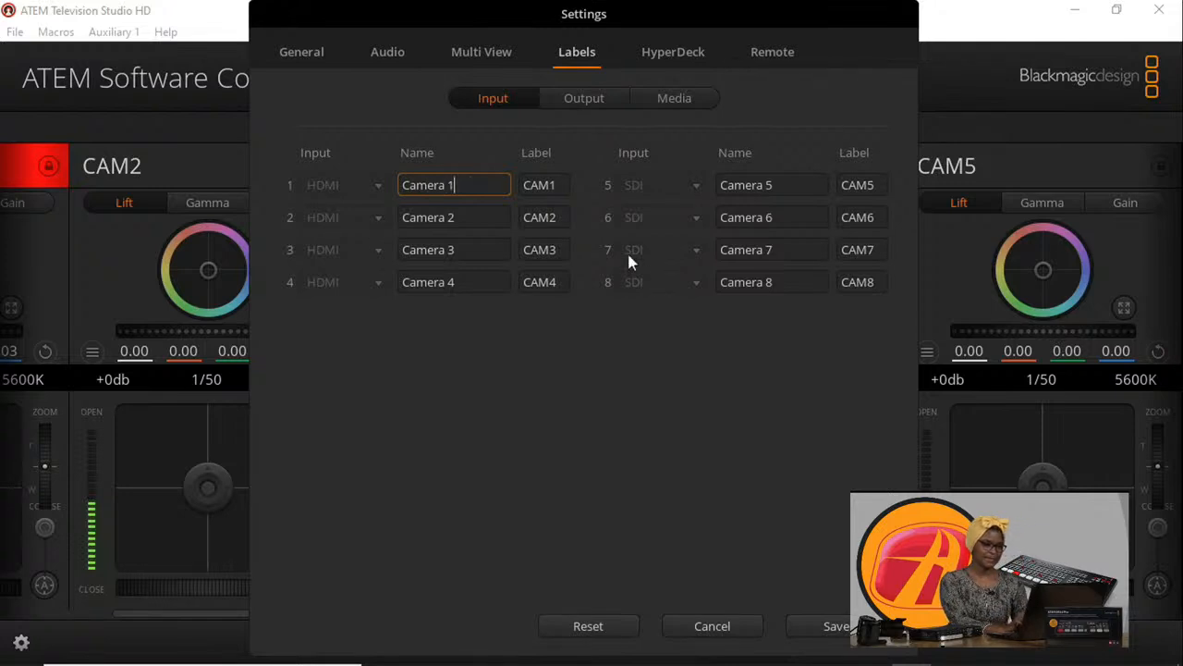
Review the output labels, media labels and HyperDeck settings, and save the settings
click(563, 59)
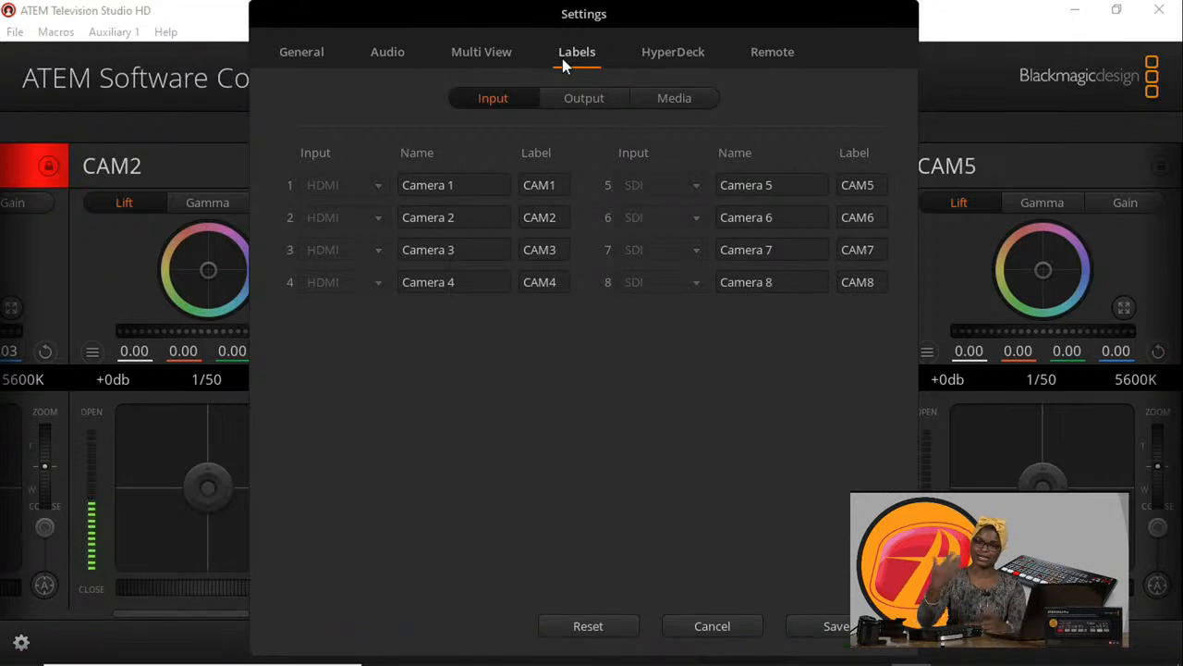
click(571, 101)
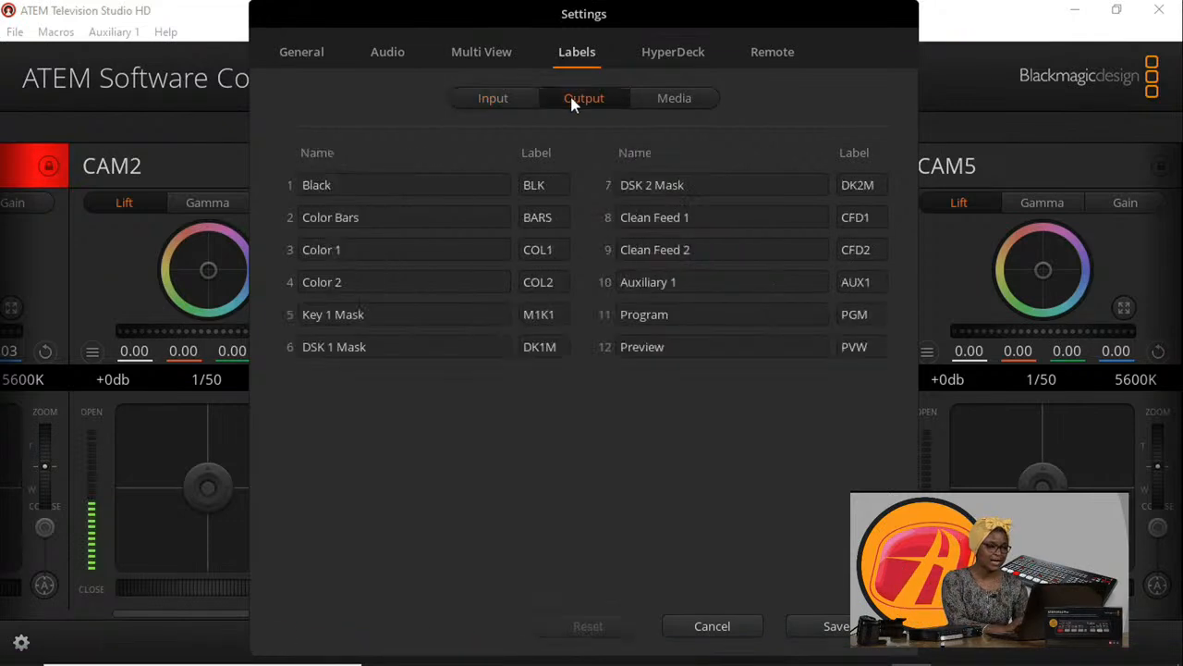
click(667, 101)
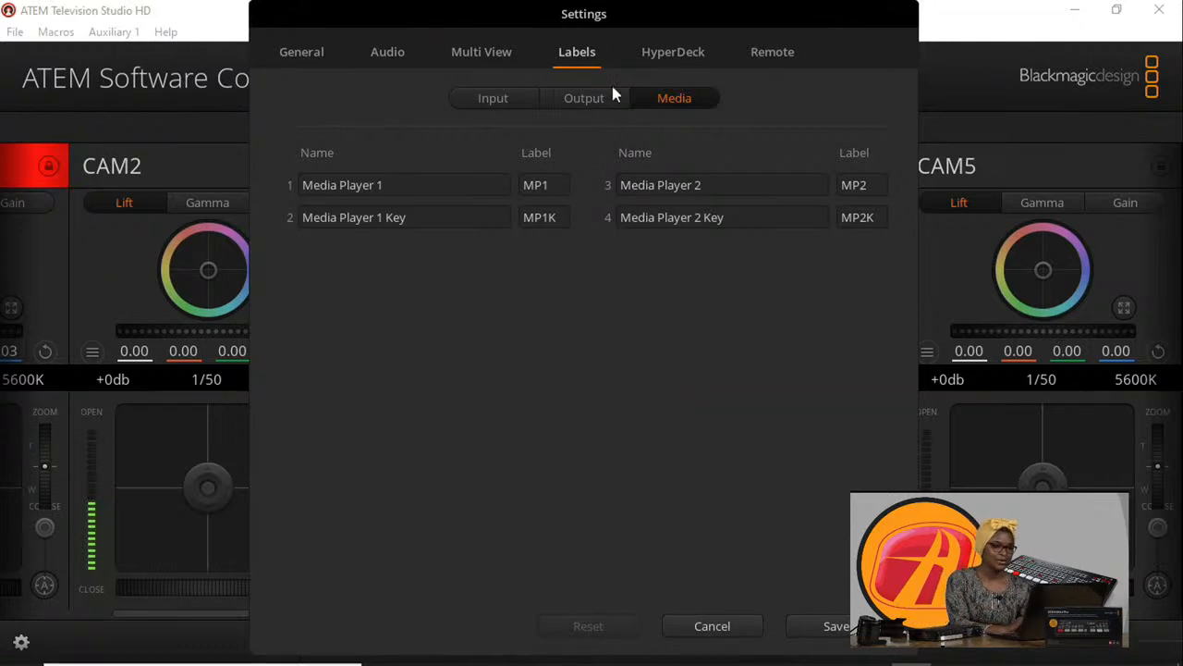
click(662, 56)
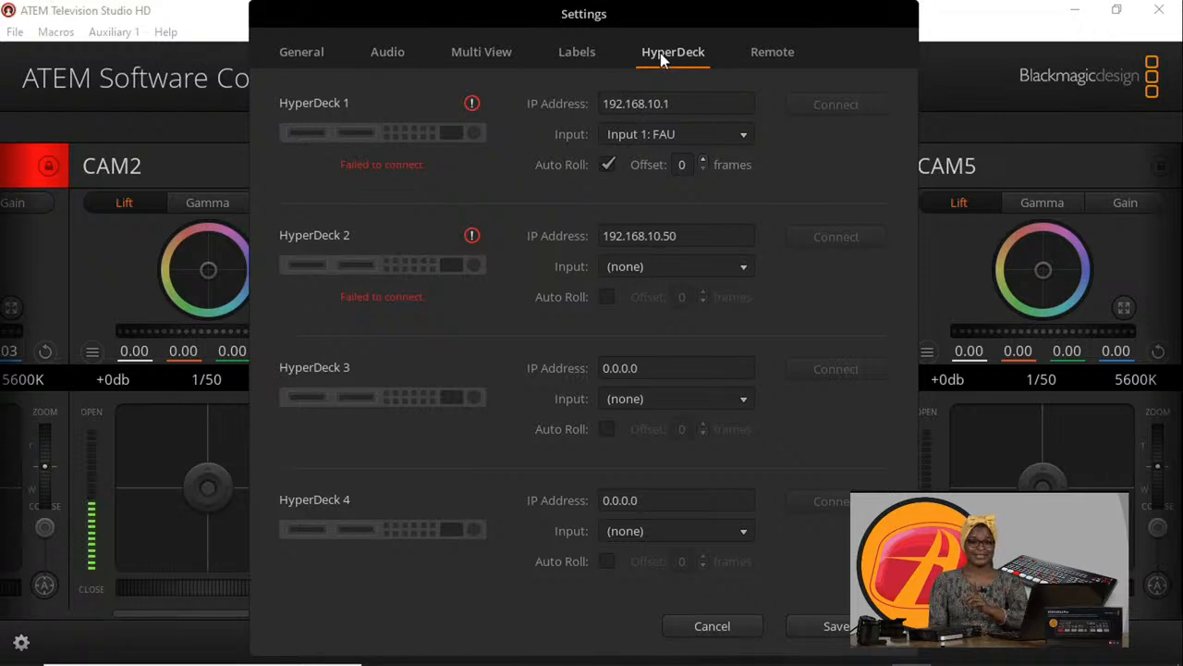
click(837, 629)
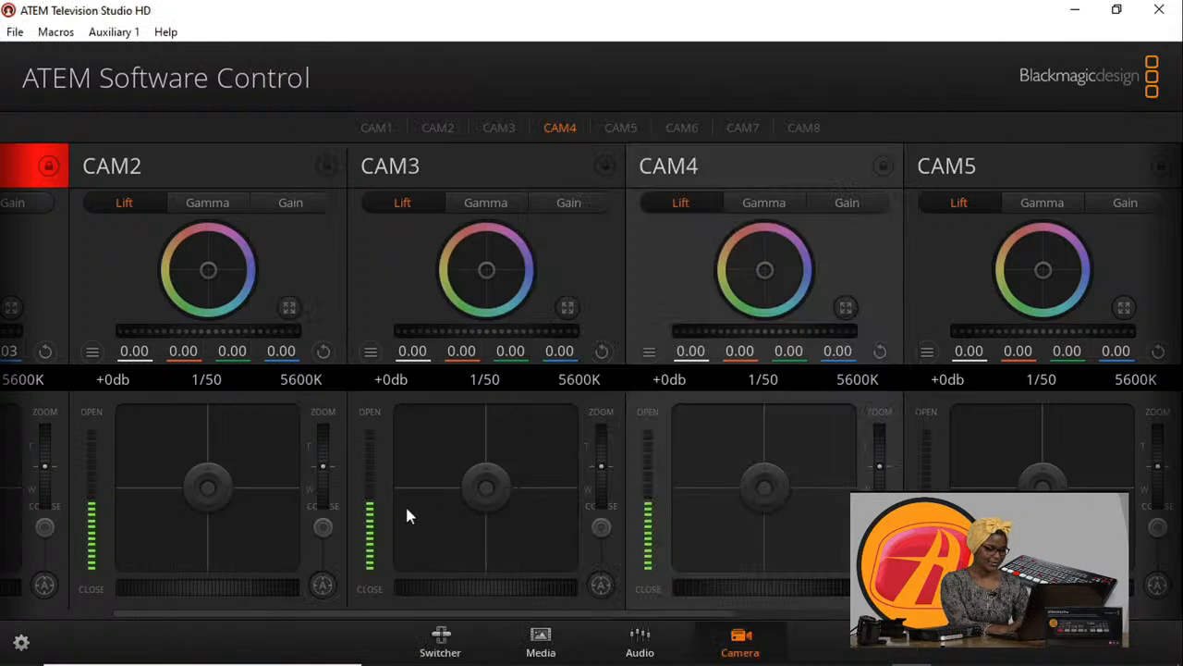
Review the HyperDeck, RS-422 remote, label and general video settings, and return to the switcher controls
click(22, 642)
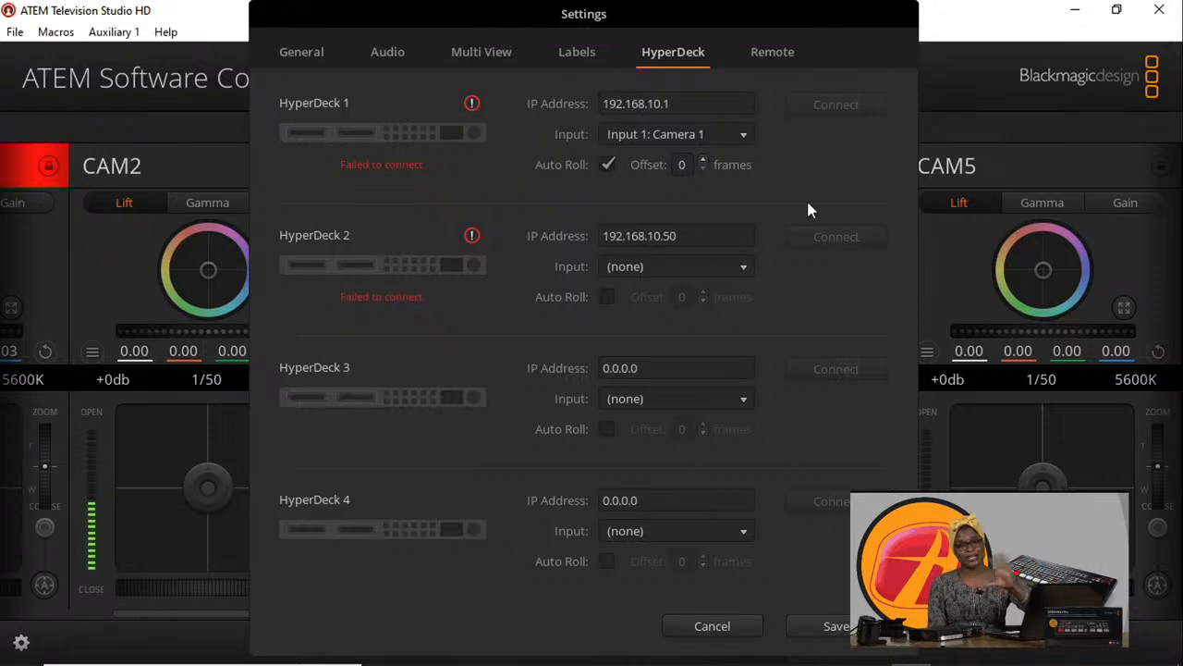
click(772, 56)
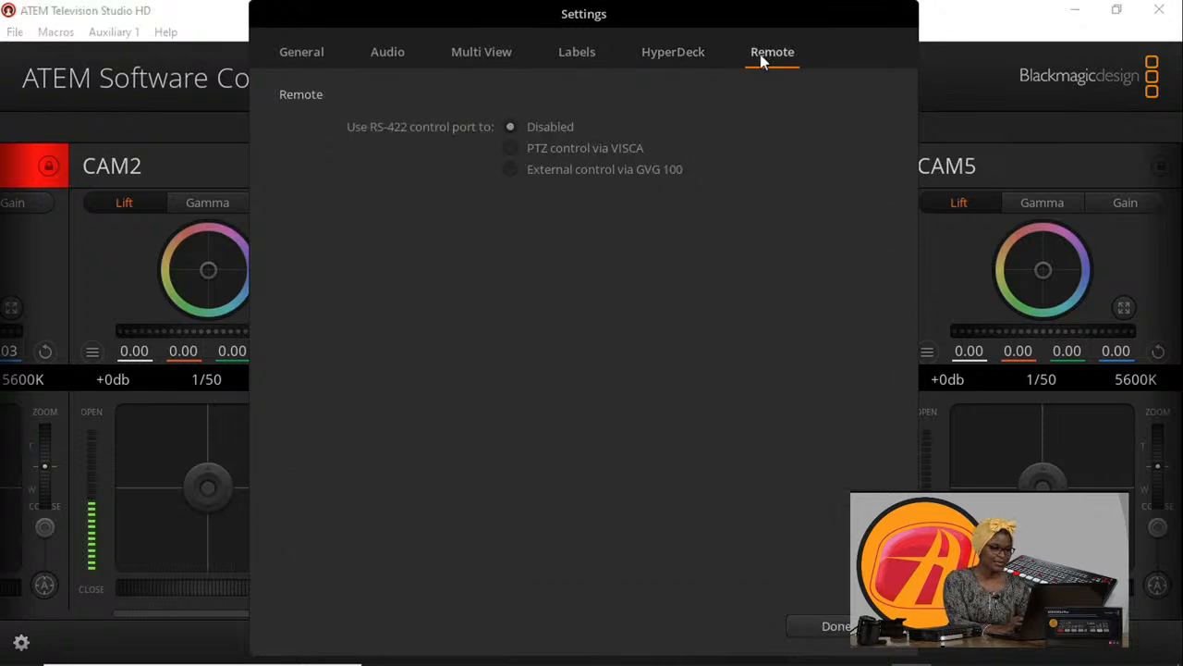
click(684, 53)
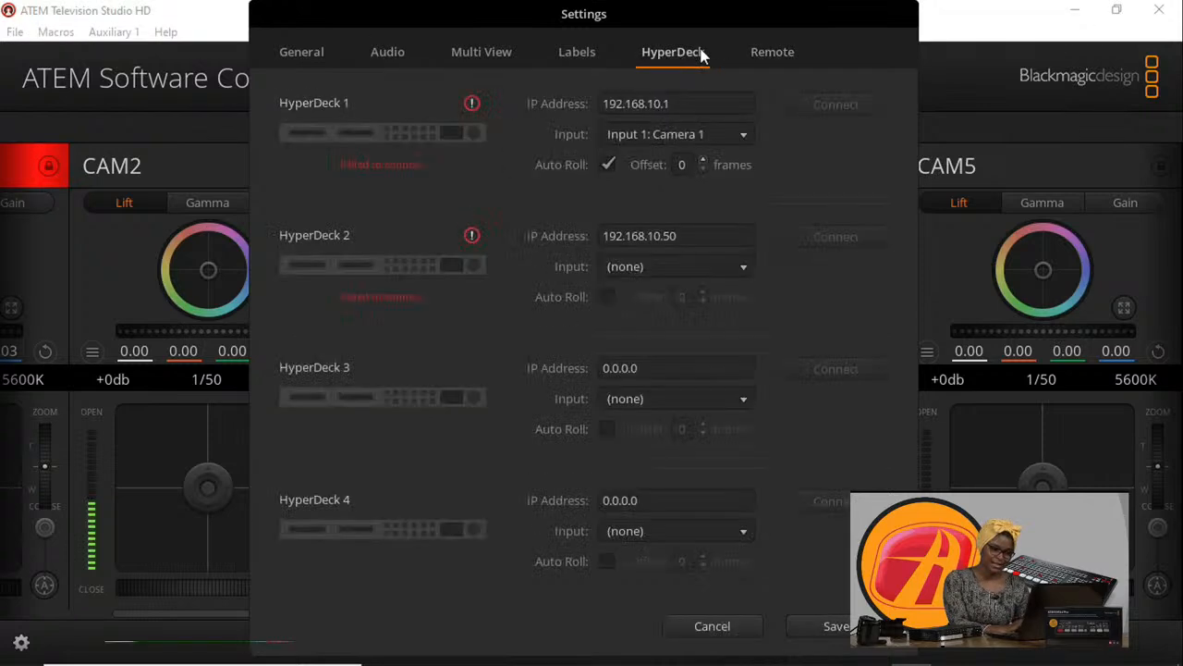
click(575, 53)
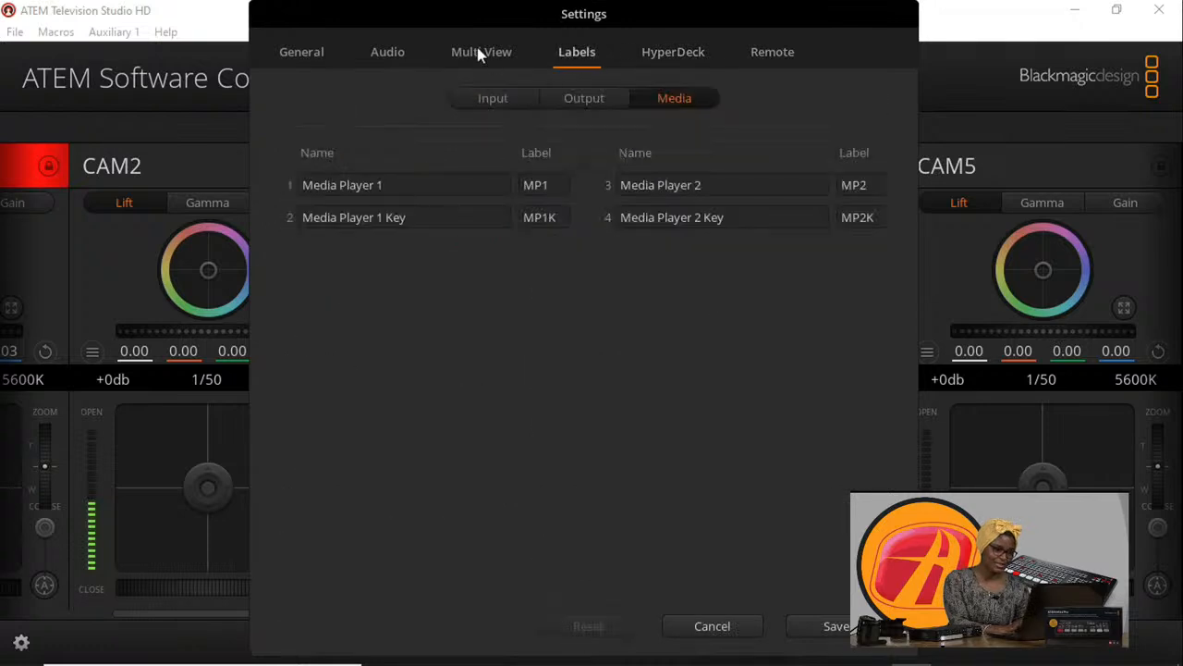
click(305, 48)
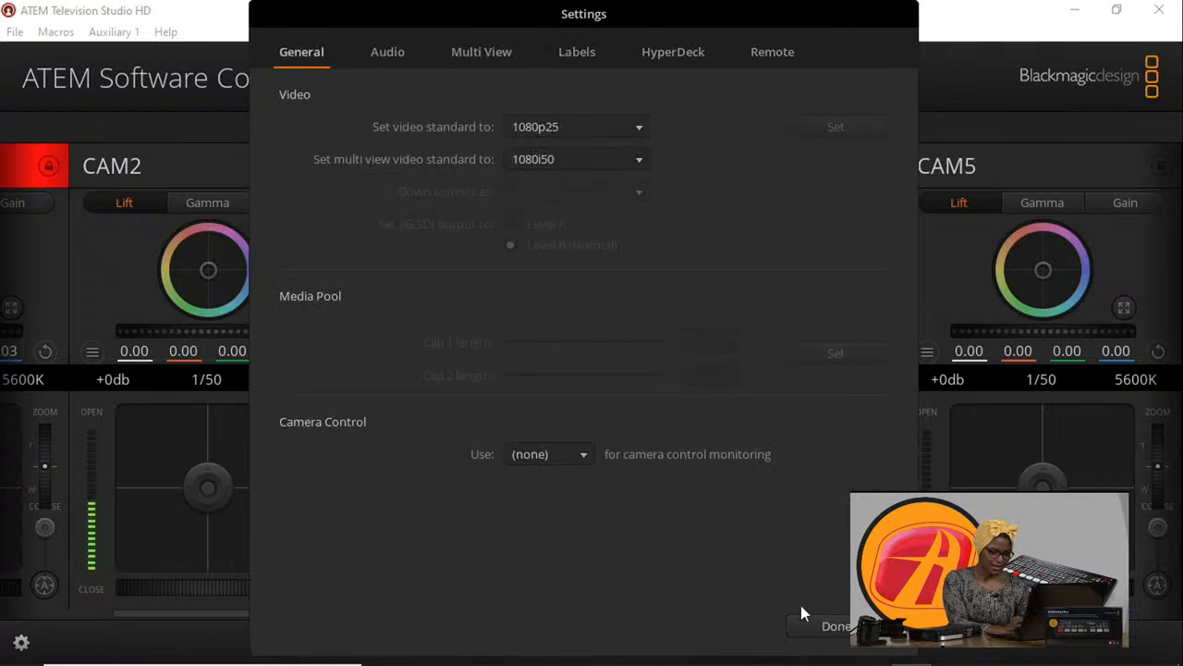
click(837, 636)
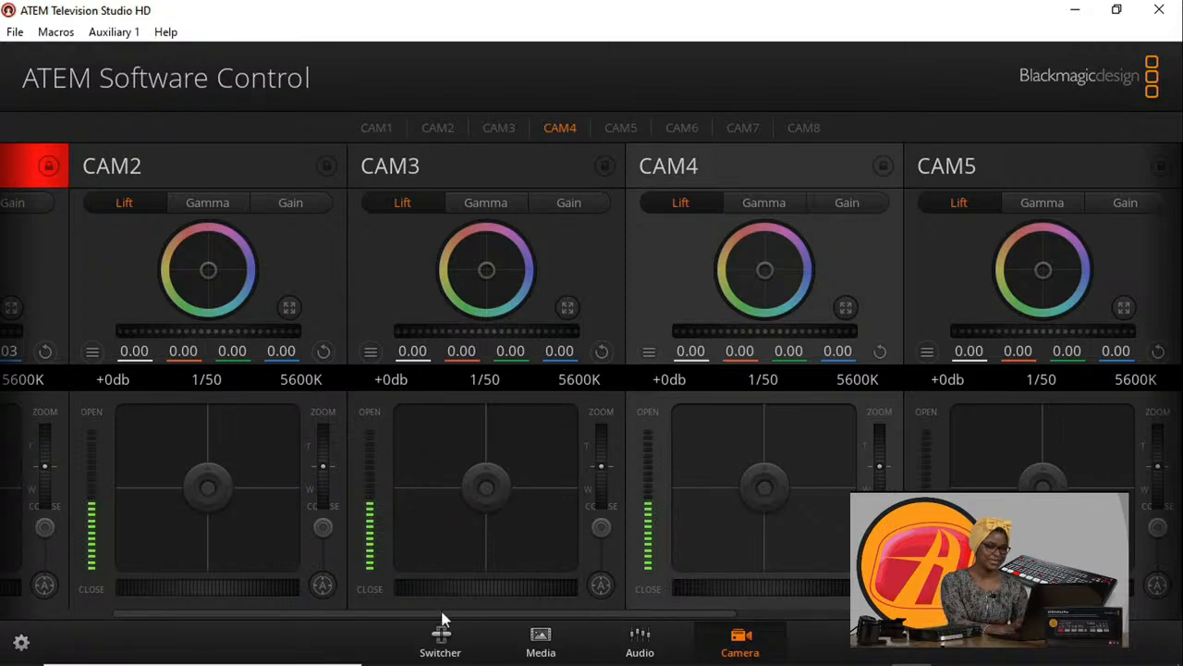
click(441, 636)
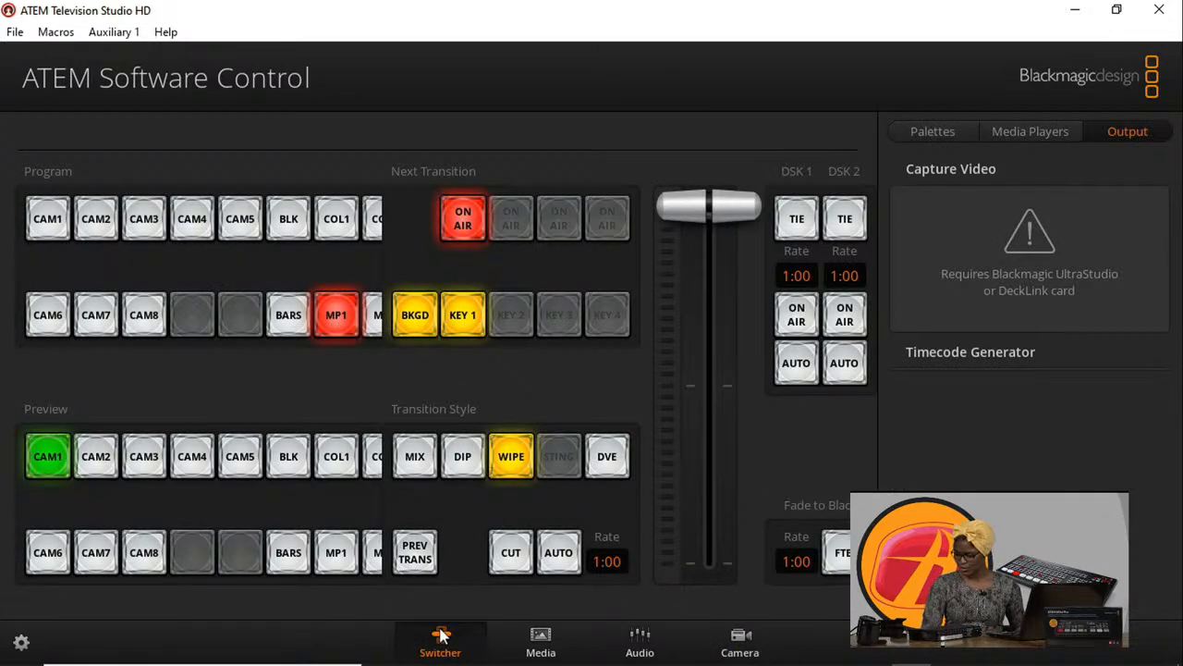